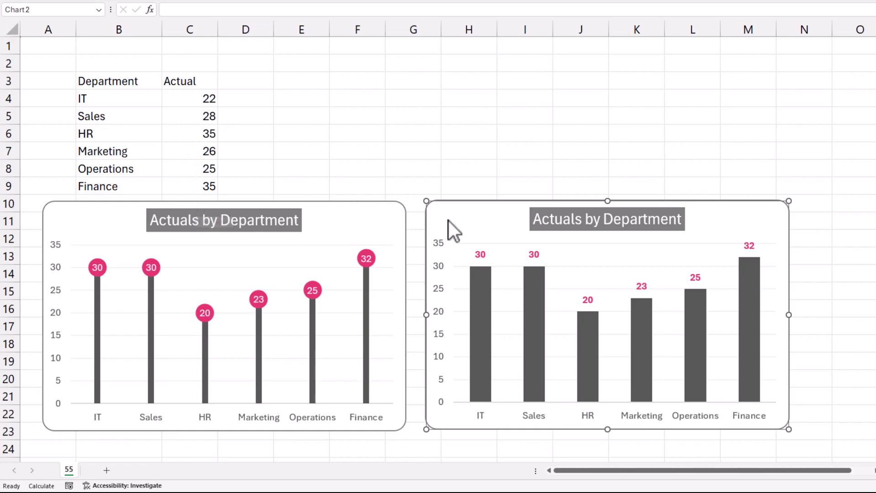
- Select the Department and Actual table B3:C9
click(469, 205)
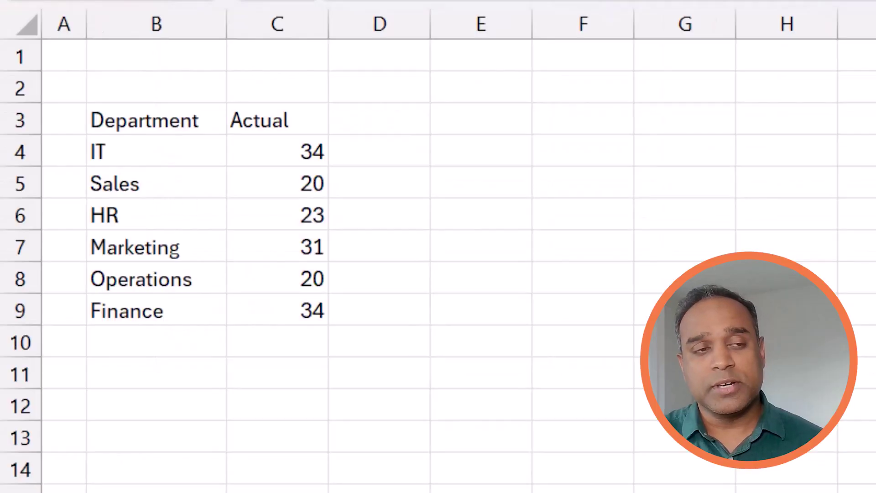
click(317, 191)
drag(203, 128, 252, 297)
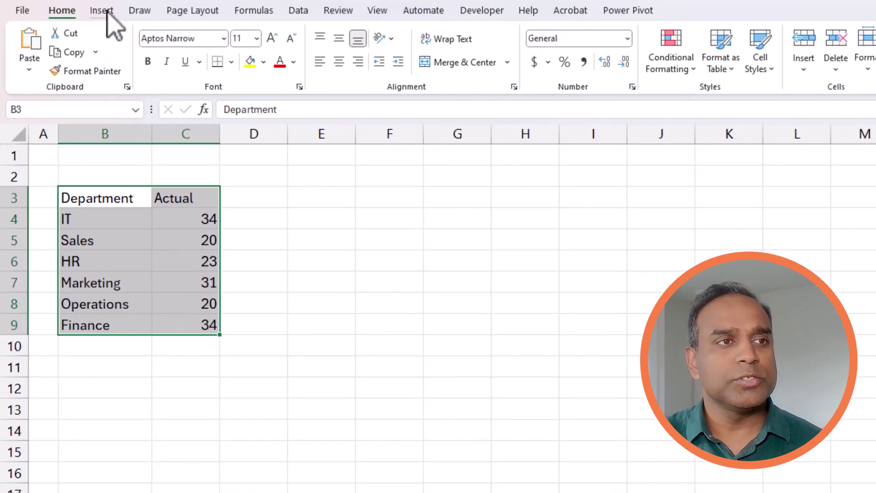
- Insert a Line with Markers chart and move it up beside the data table
click(105, 10)
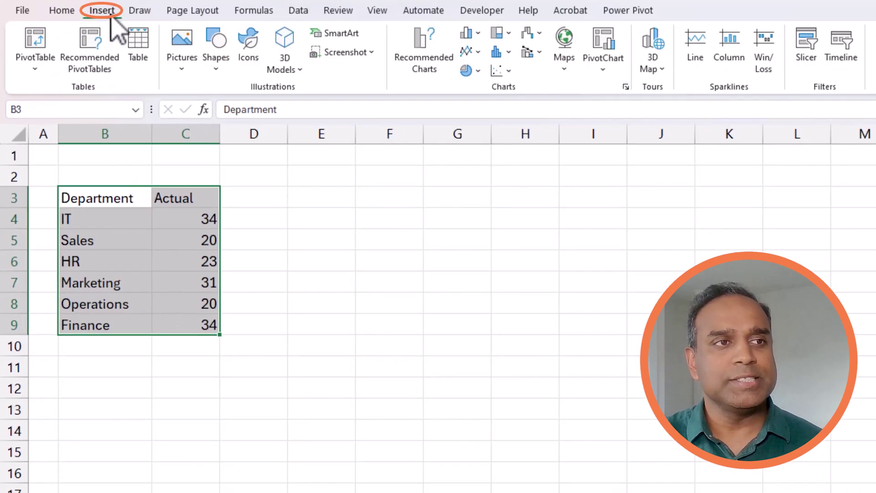
click(478, 52)
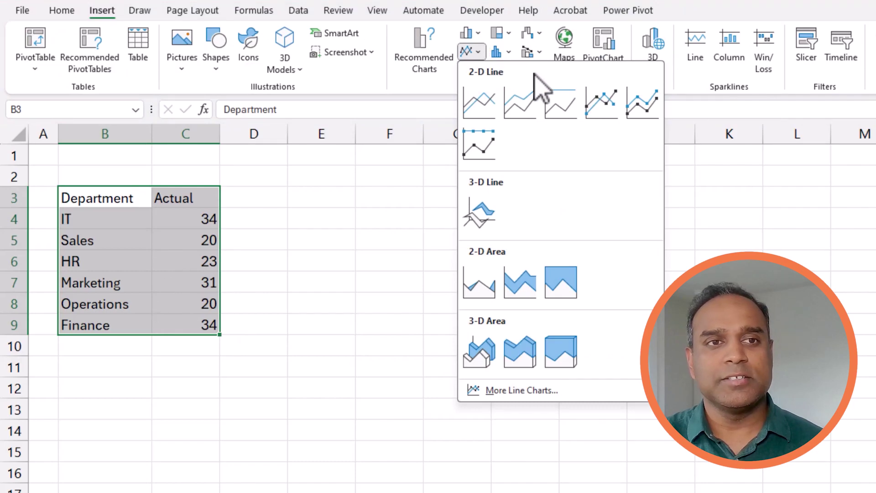
click(604, 98)
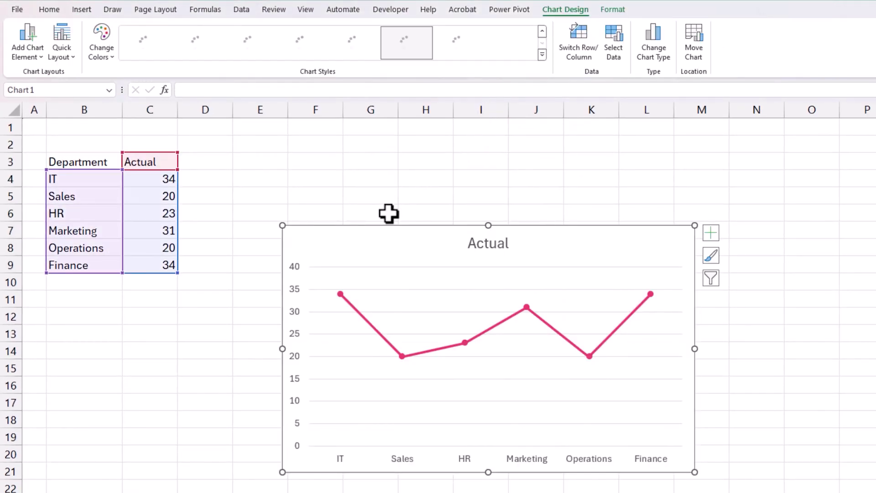
drag(476, 280, 361, 197)
drag(292, 162, 284, 152)
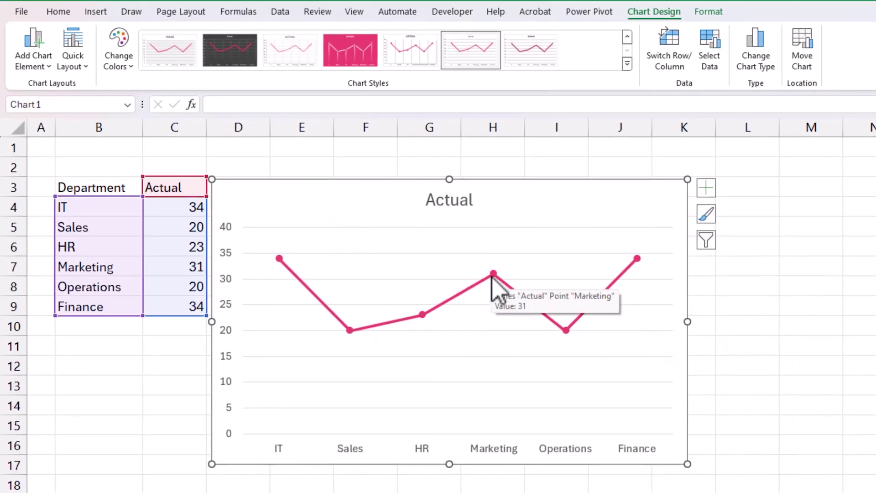
- Set the Actual series line to No line, leaving only markers, and add Error Bars
right_click(494, 276)
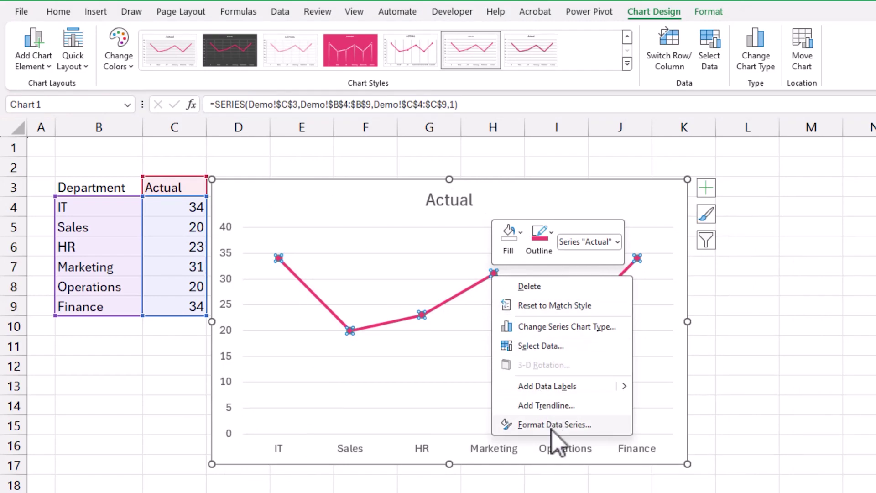
click(554, 425)
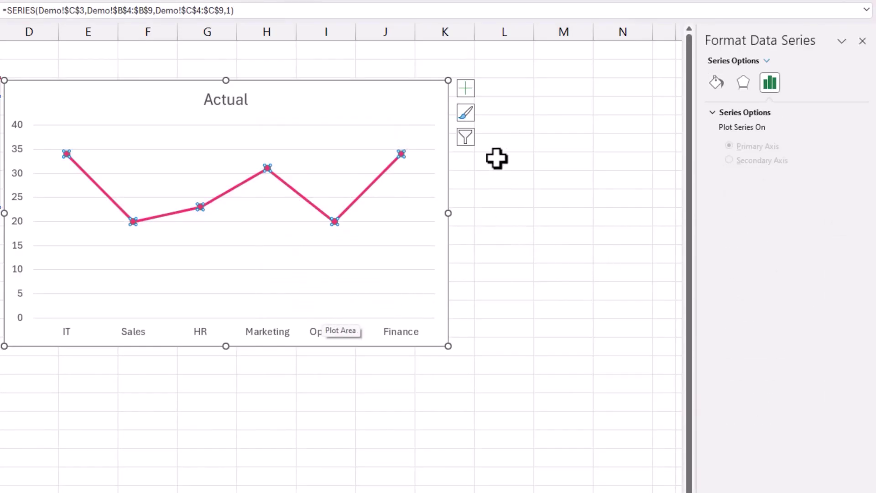
click(716, 83)
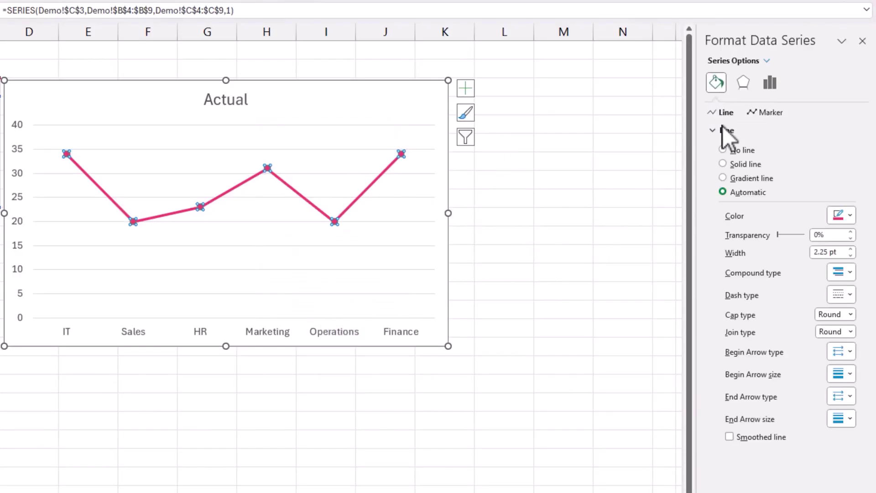
click(733, 151)
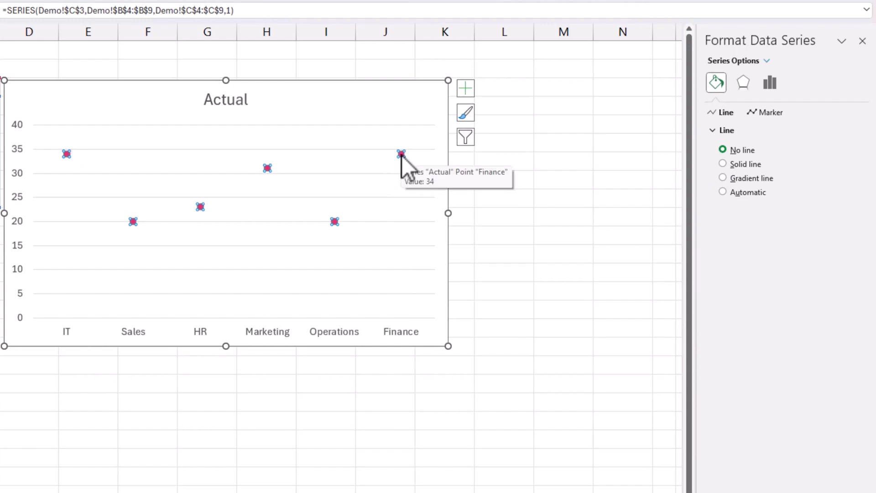
click(463, 91)
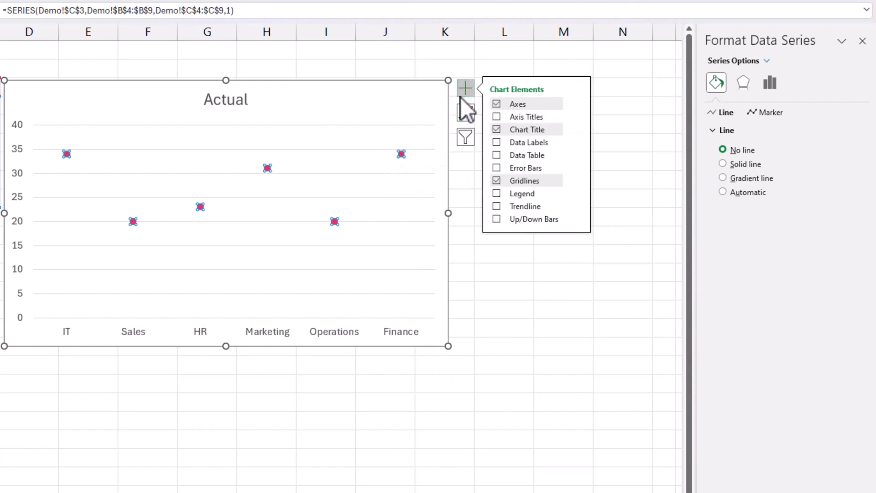
click(497, 168)
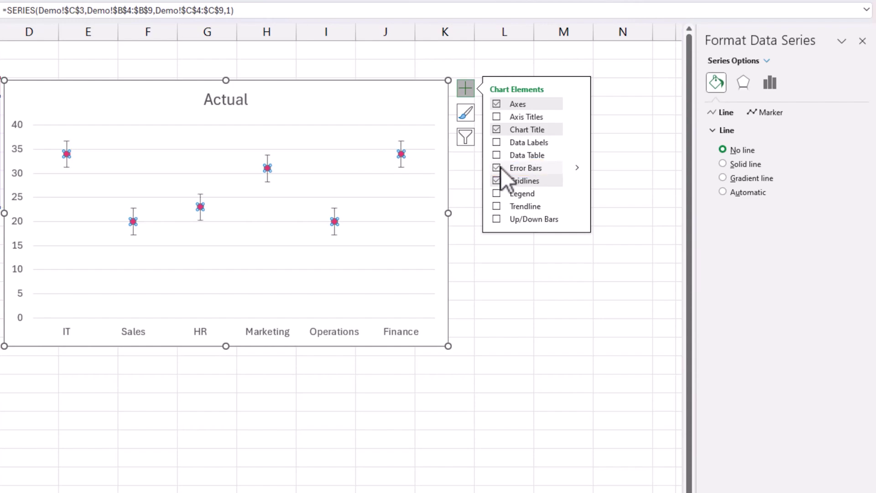
- Set the error bars to Minus direction with a 100% Percentage amount
click(578, 168)
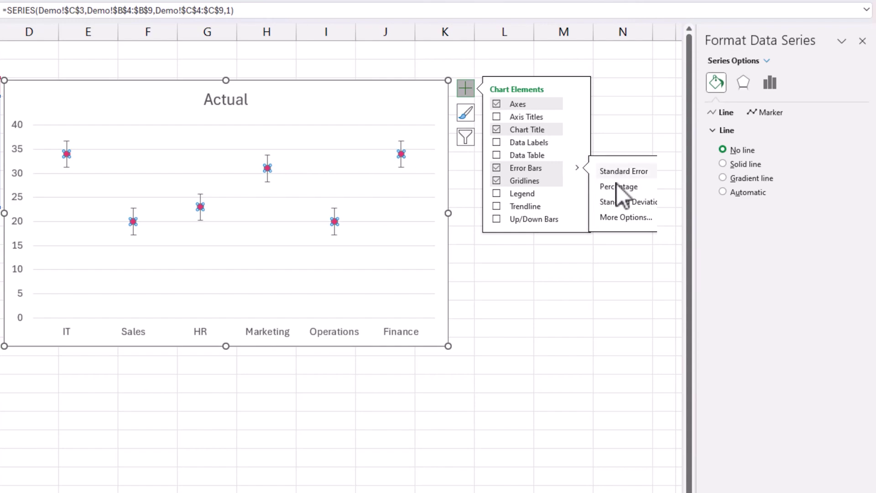
click(627, 219)
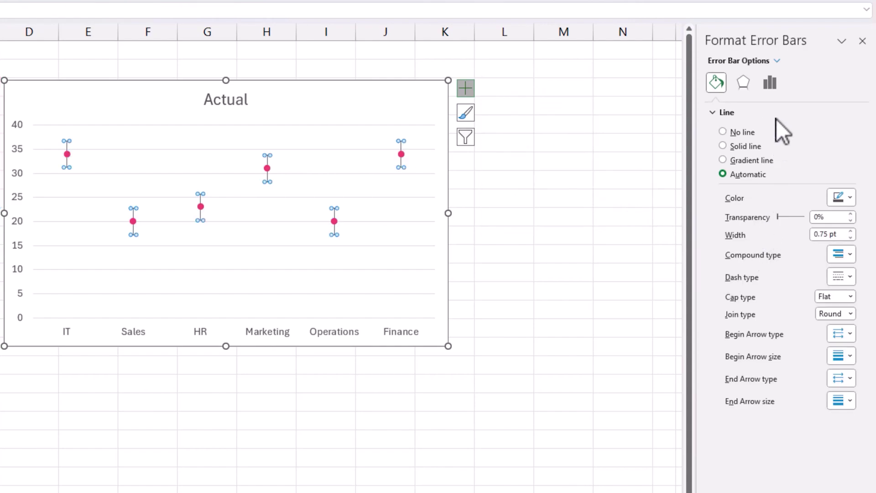
click(771, 86)
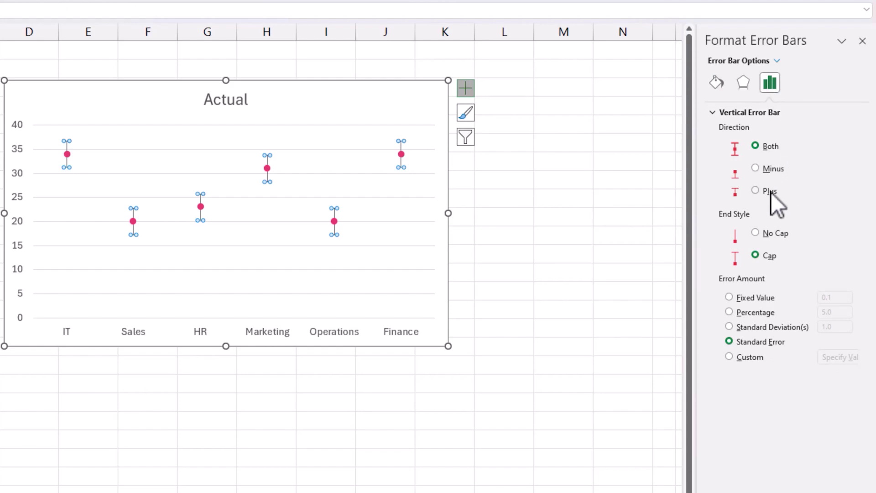
click(771, 192)
click(774, 168)
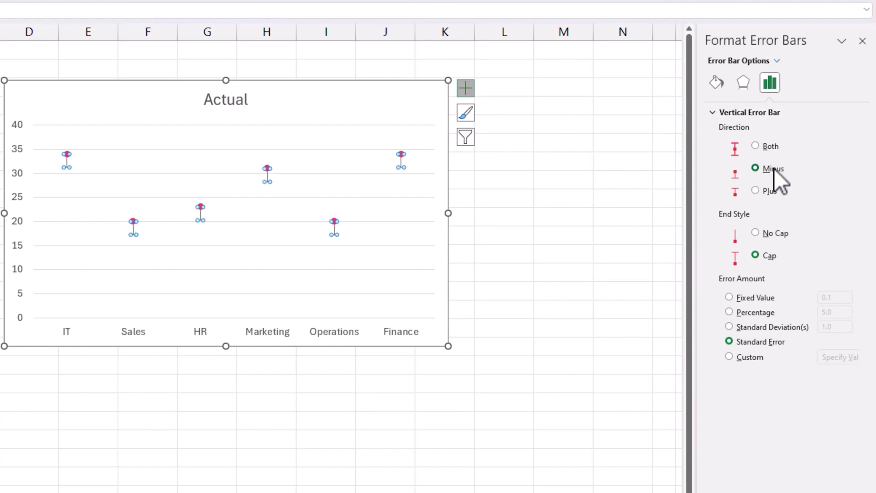
click(754, 312)
double_click(834, 311)
text(100)
key(Return)
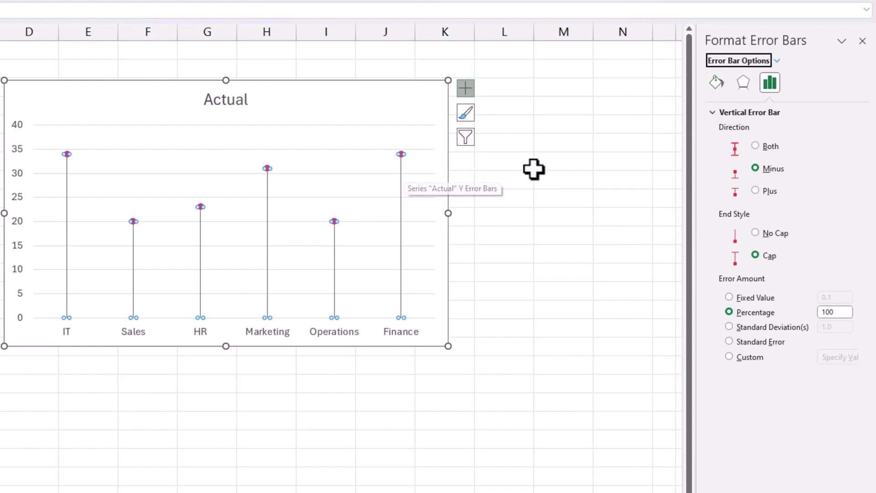
- Set the error bar line width to 5 pt
click(715, 87)
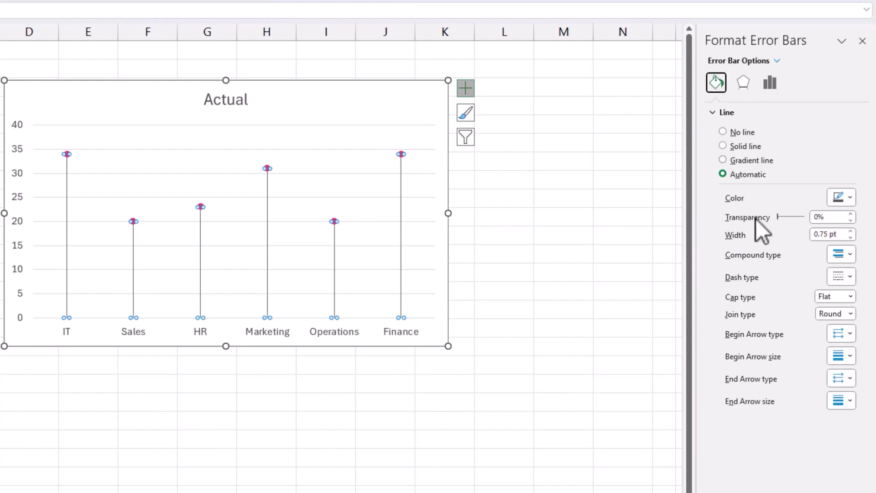
click(832, 234)
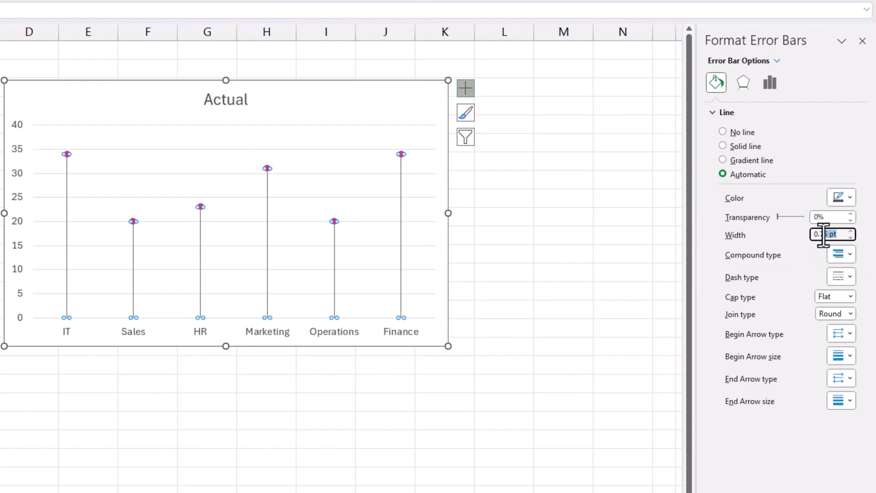
text(5)
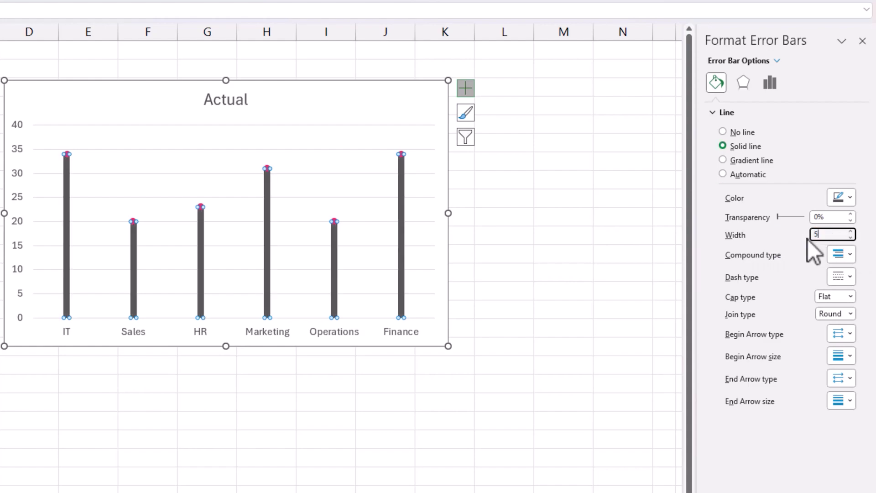
key(Tab)
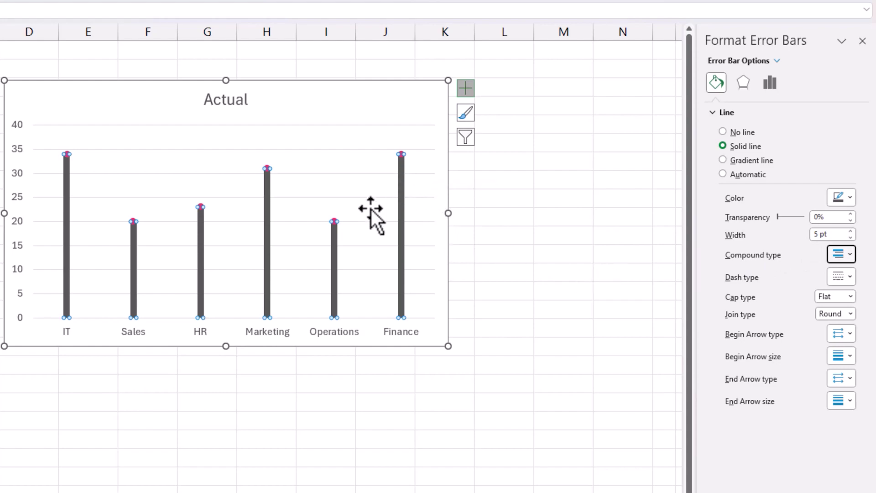
mouse_move(335, 220)
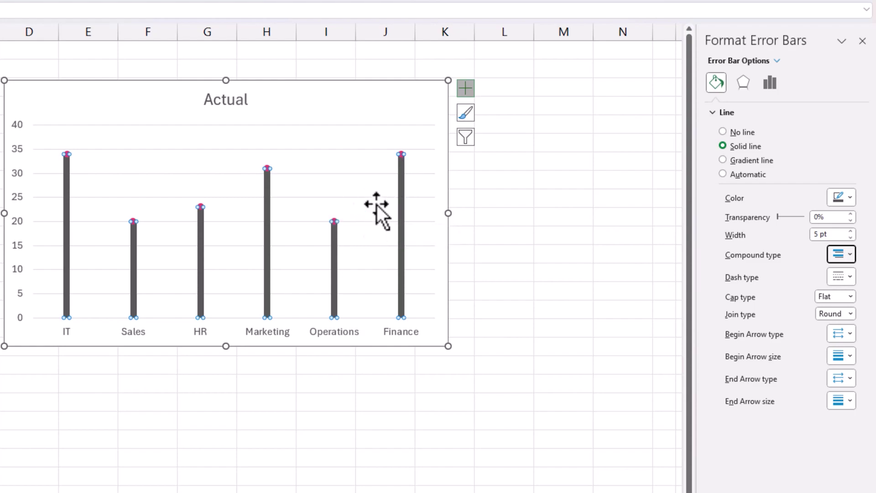
- Give the Actual series built-in circle markers of size 15, then deselect the chart
click(777, 61)
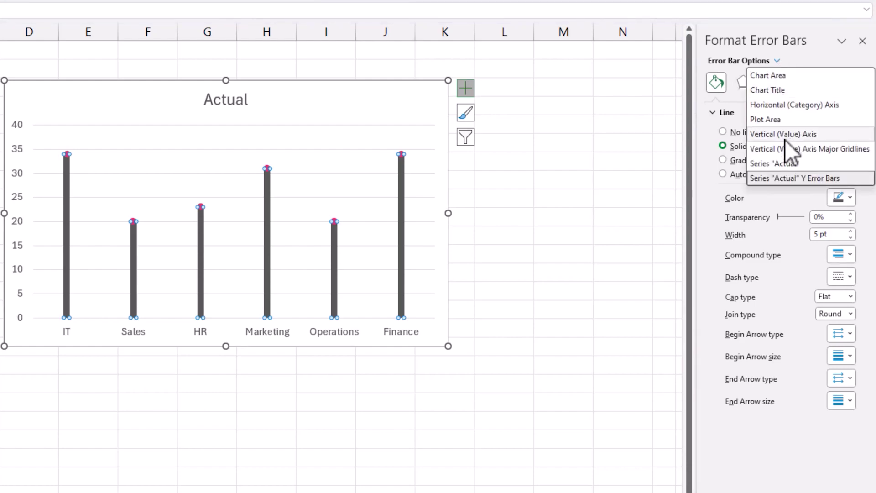
click(790, 165)
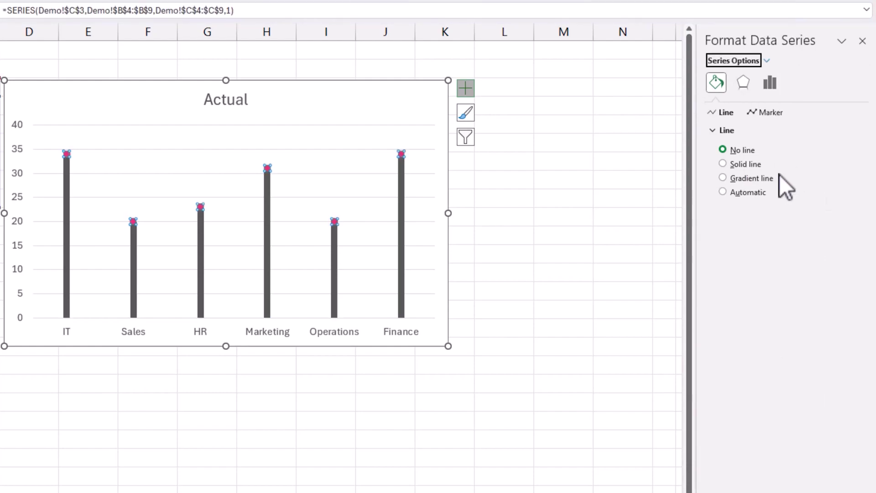
click(756, 115)
click(751, 129)
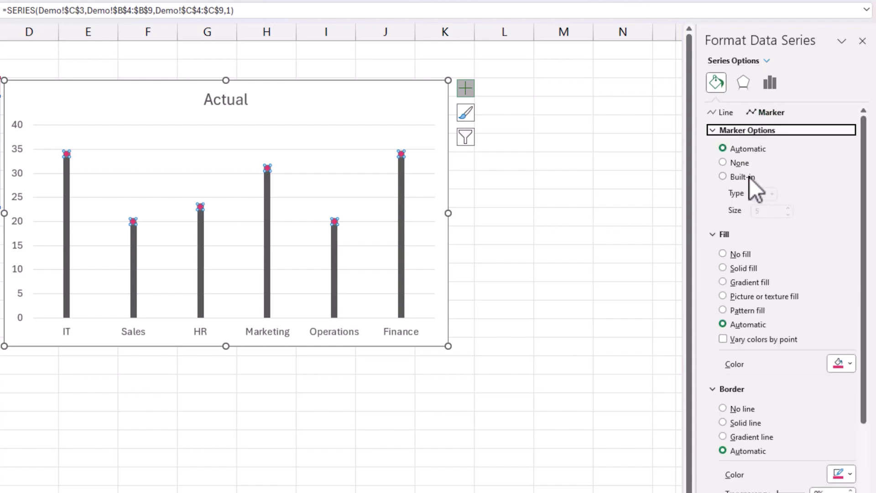
click(748, 176)
click(770, 211)
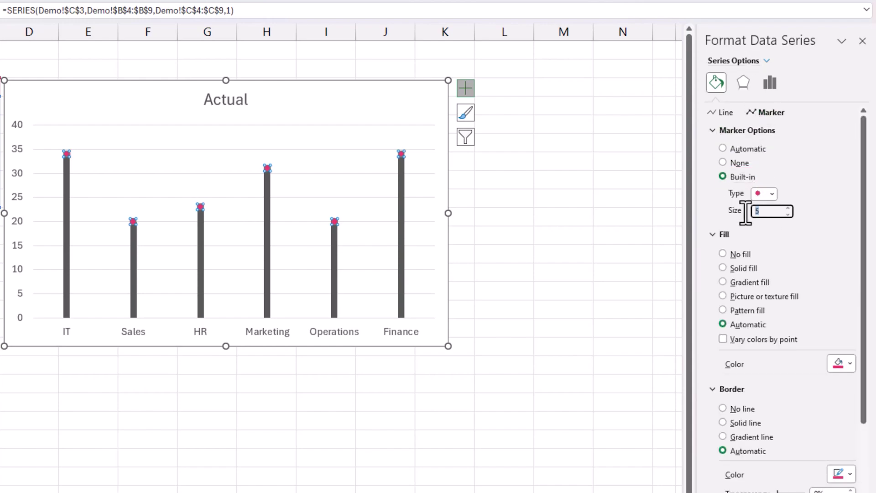
text(15)
key(Tab)
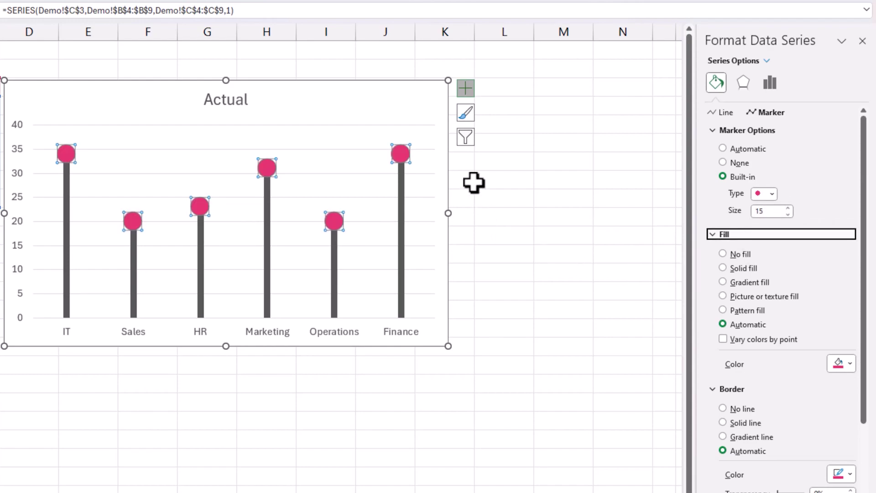
click(526, 218)
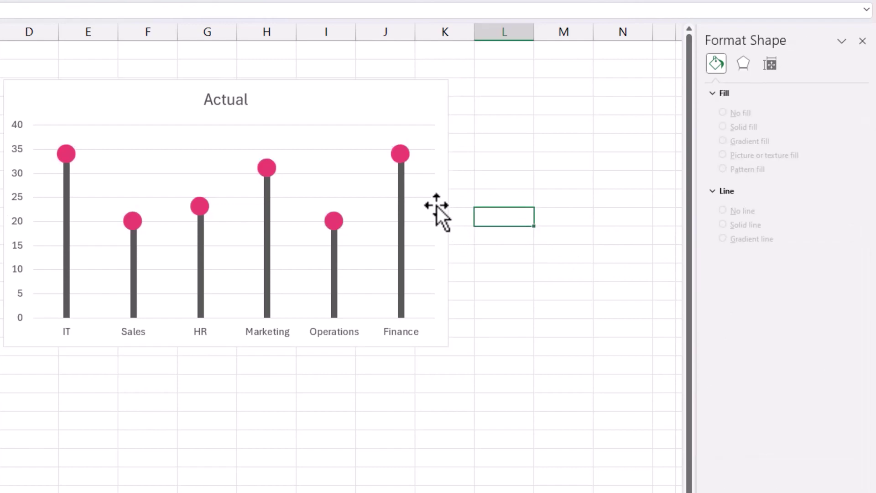
- Add data labels to the Actual series and position them at Center
right_click(405, 154)
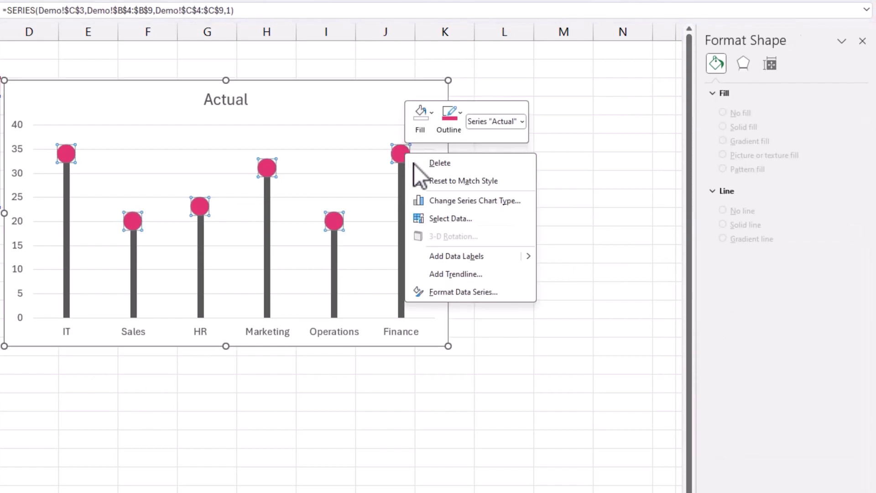
click(451, 258)
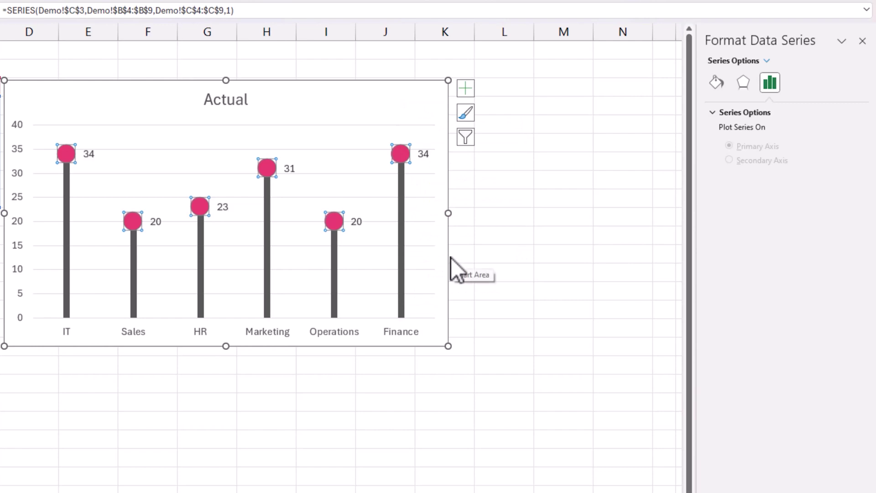
click(428, 157)
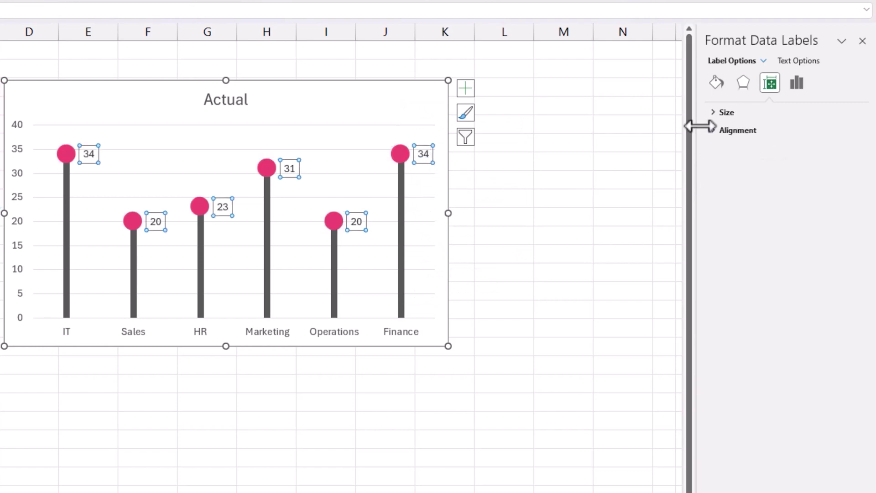
click(800, 90)
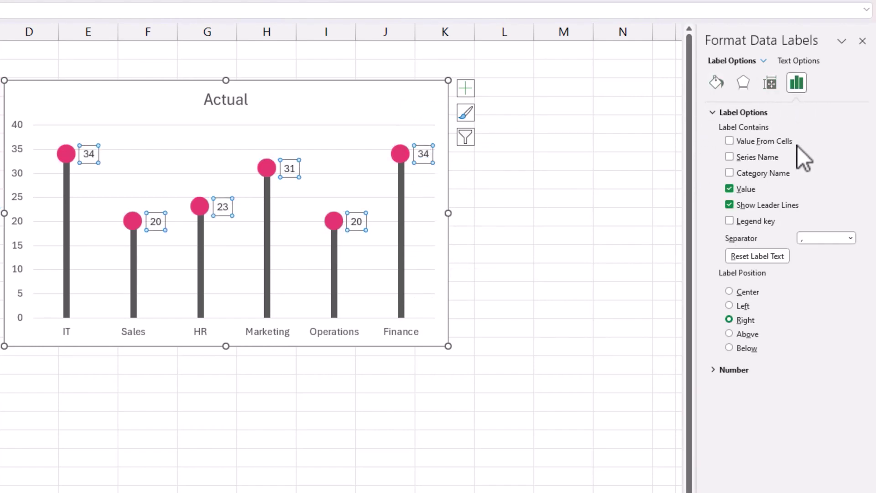
click(754, 292)
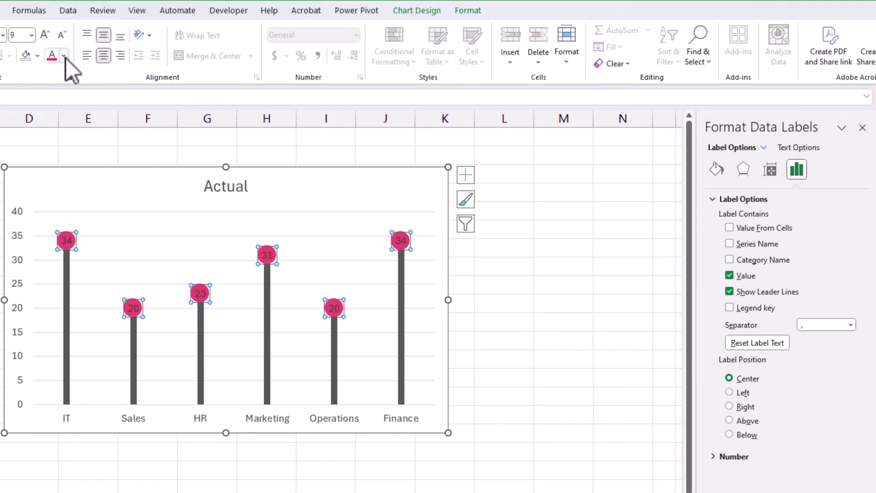
- Make the data label font colour white
click(64, 56)
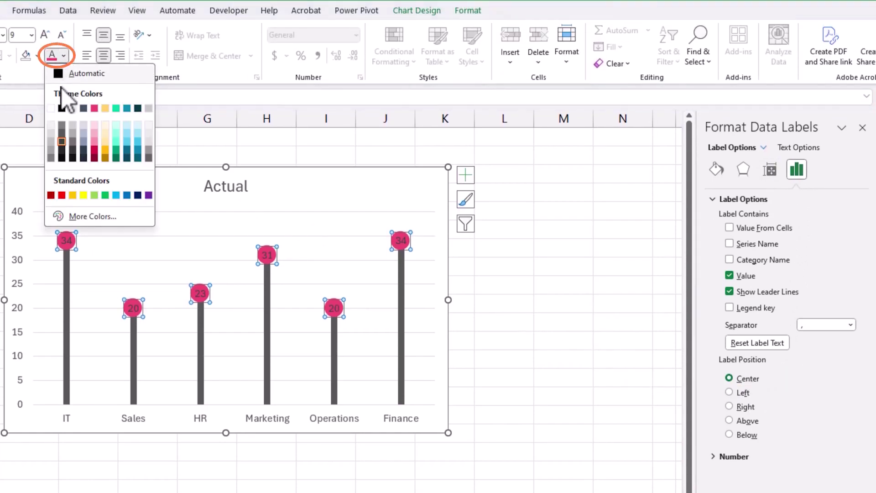
click(52, 108)
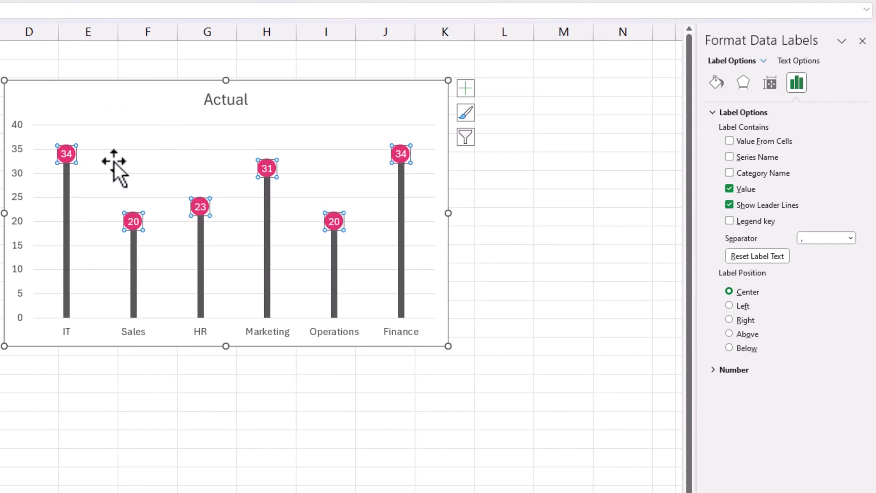
click(558, 250)
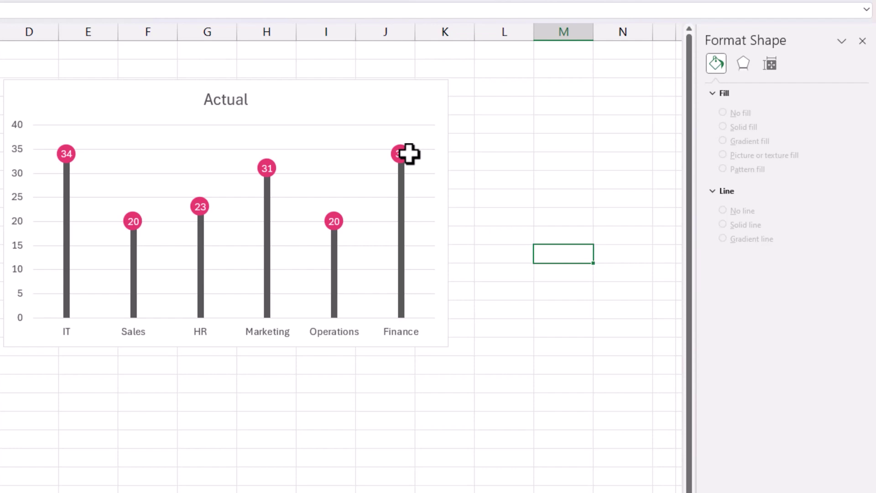
- Select the data labels and look through their fill and label options
click(406, 153)
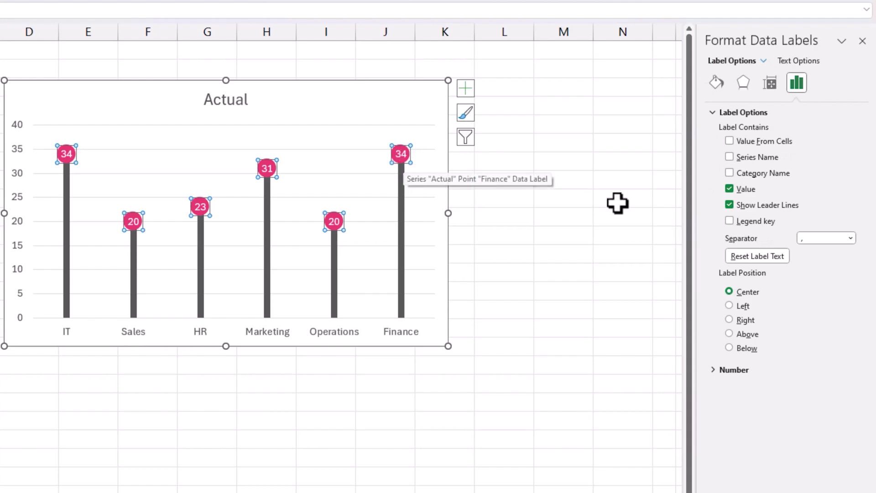
click(716, 85)
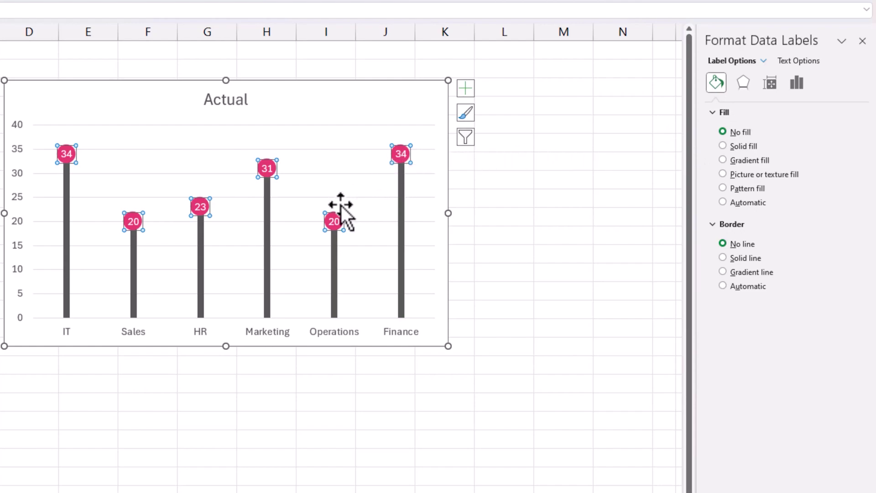
click(377, 203)
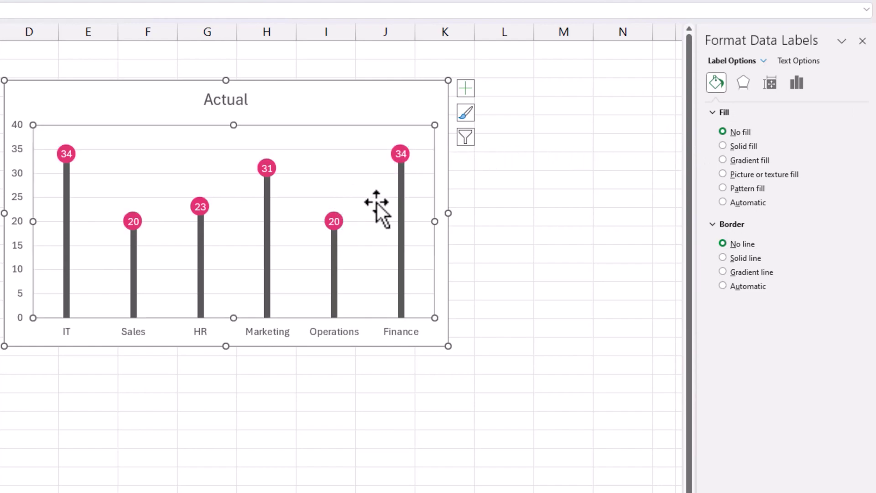
click(396, 153)
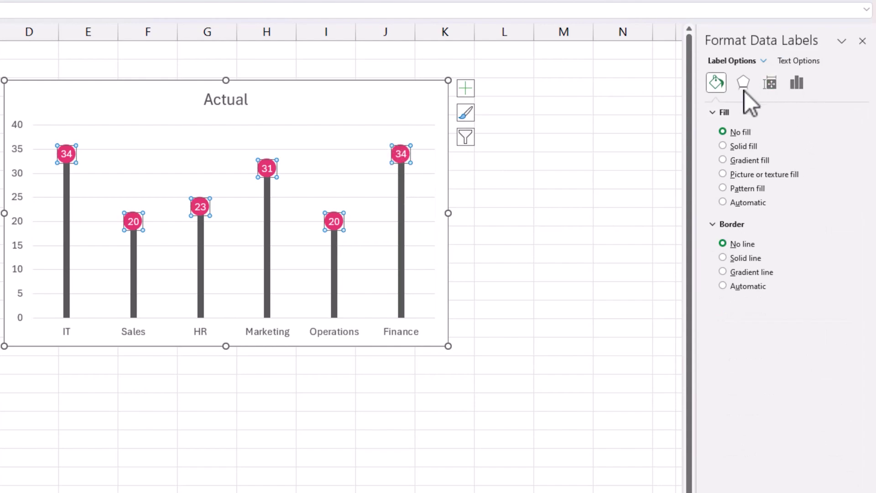
click(796, 83)
- Give the Actual series circle markers a solid green theme-colour fill
click(764, 61)
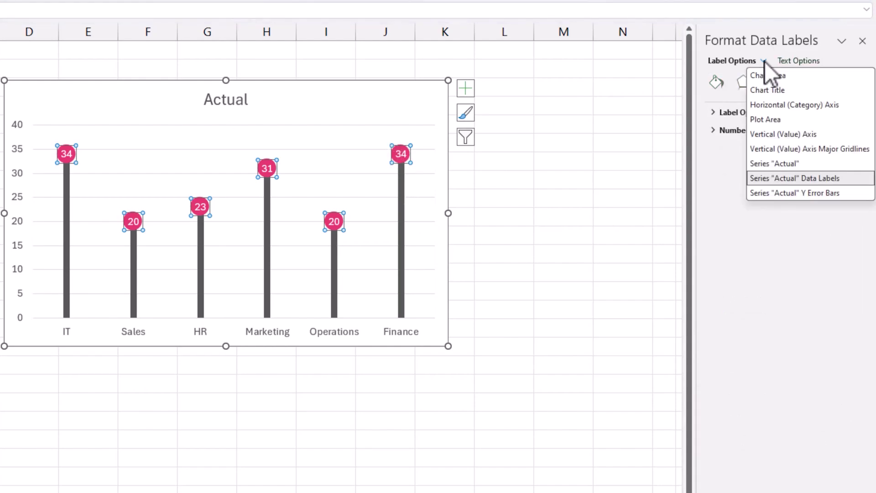
click(797, 165)
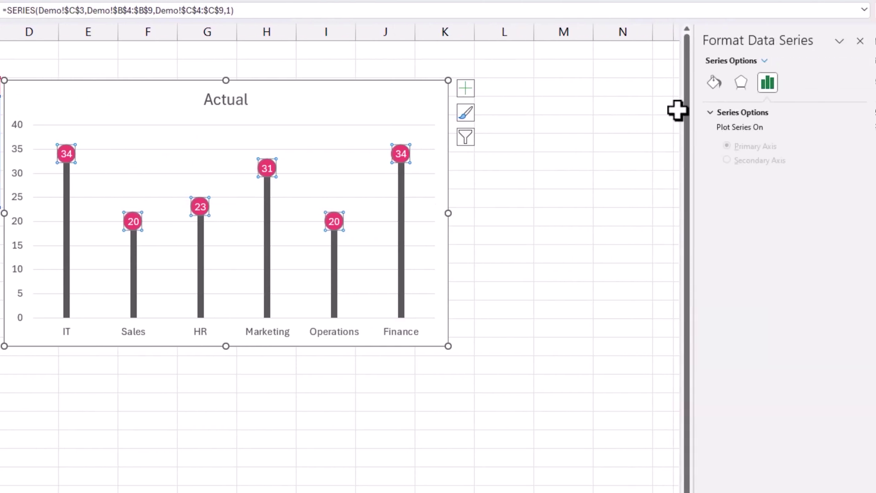
click(715, 83)
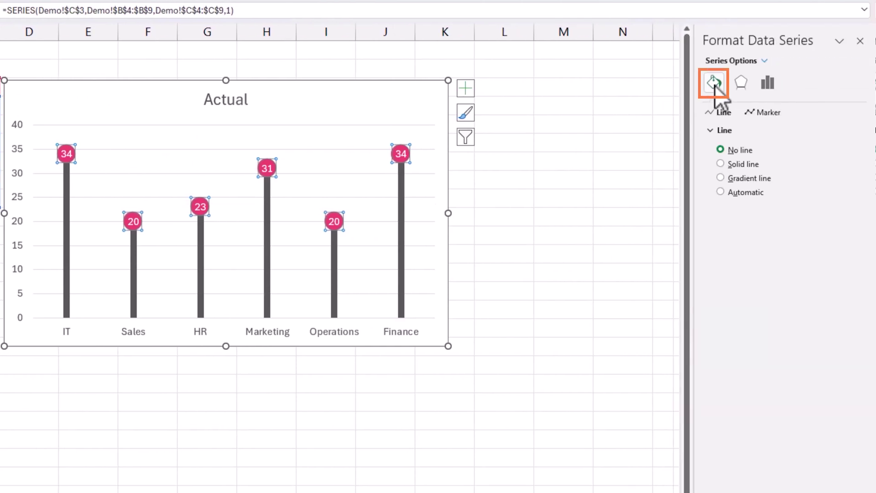
click(756, 112)
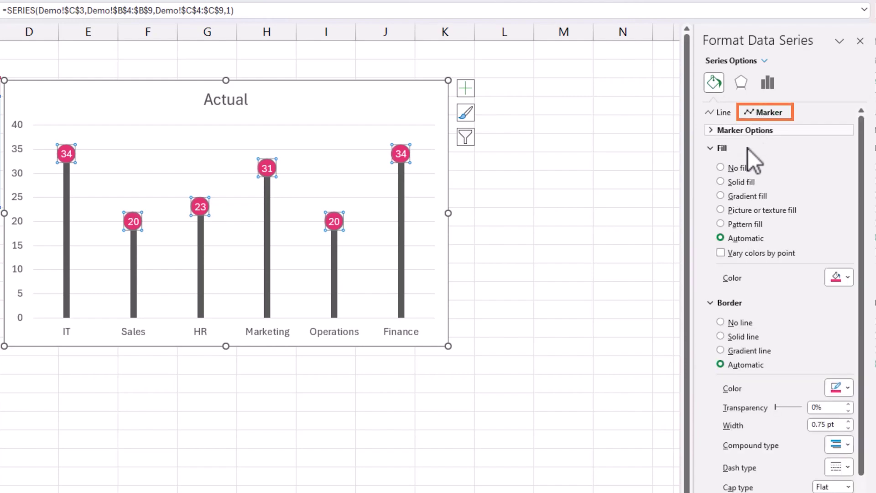
click(737, 186)
click(841, 279)
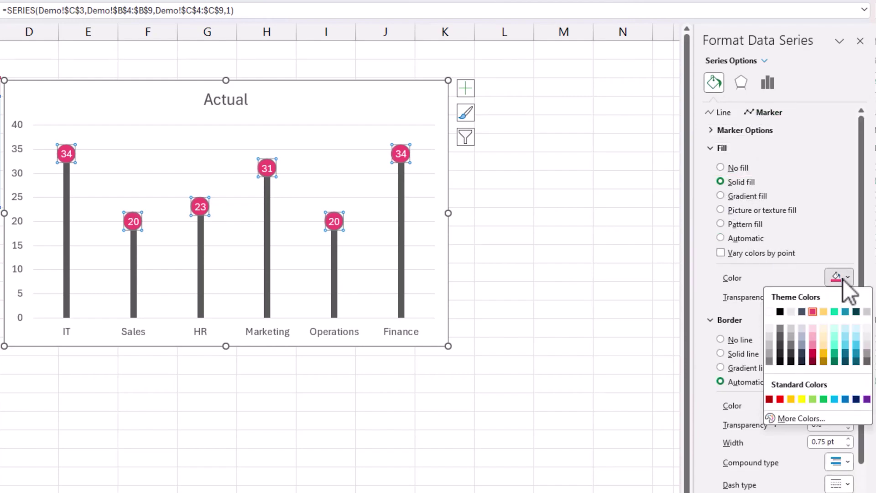
click(834, 312)
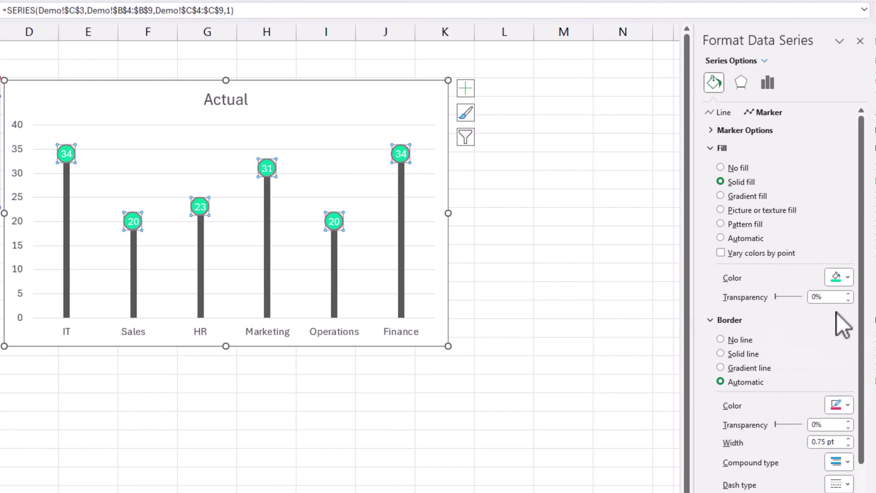
- Reopen the marker options and keep the circle marker shape
click(714, 148)
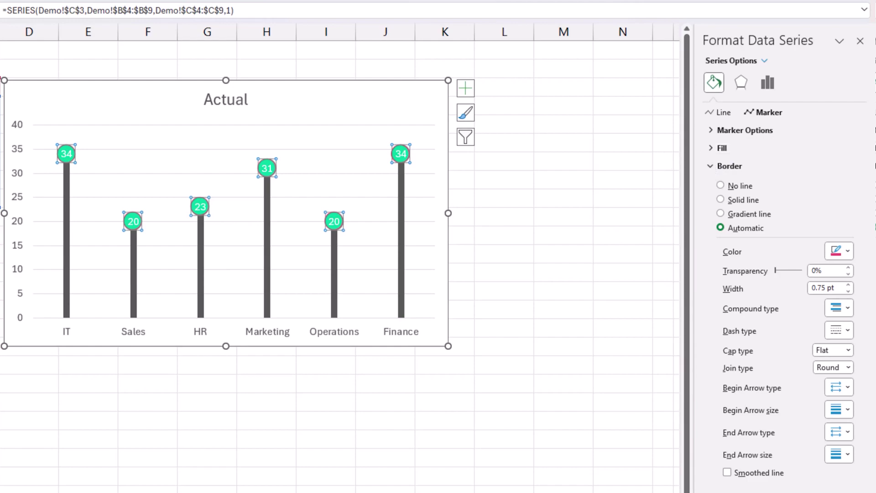
click(724, 114)
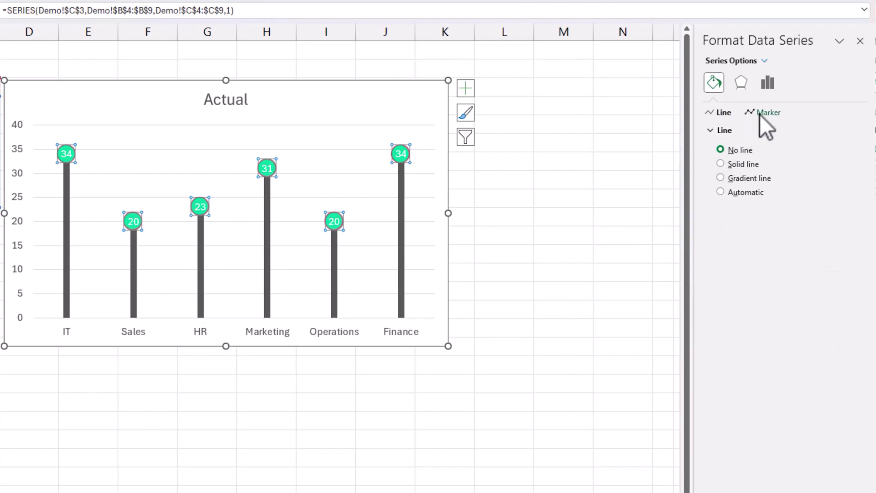
click(760, 114)
click(727, 131)
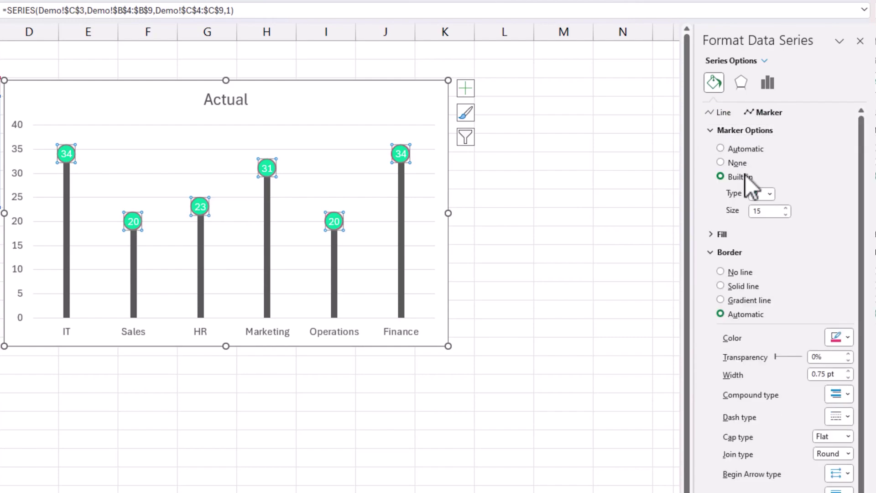
click(769, 194)
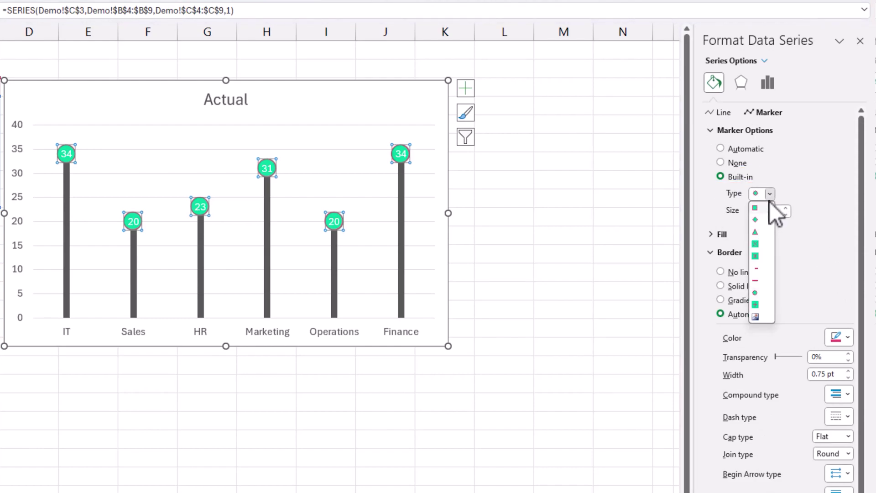
click(771, 193)
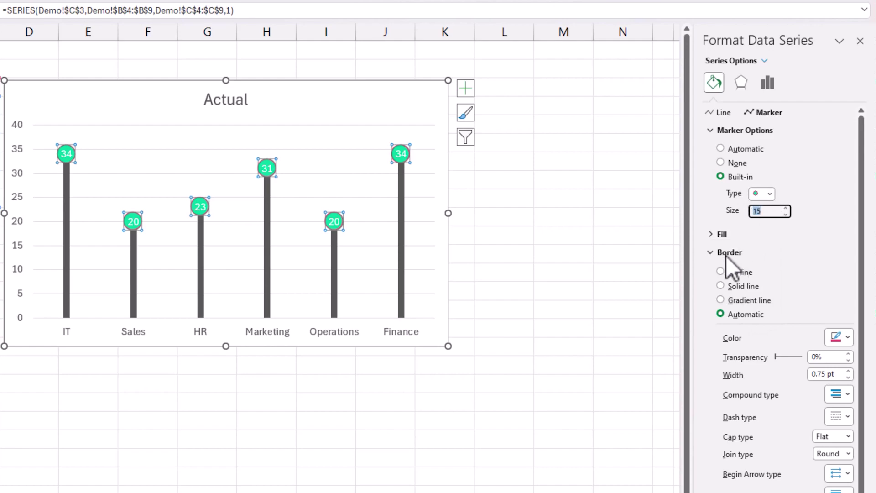
- Give the markers a Solid line border in a green theme colour
click(710, 234)
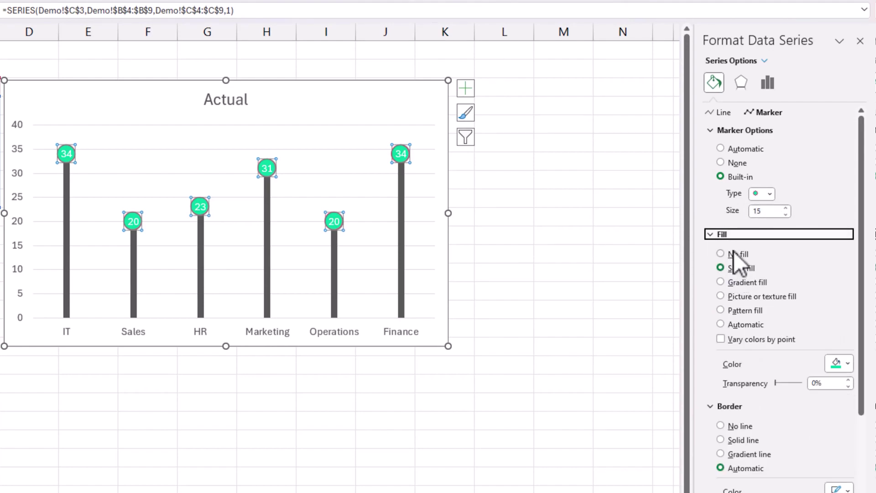
scroll(778, 299, down, 2)
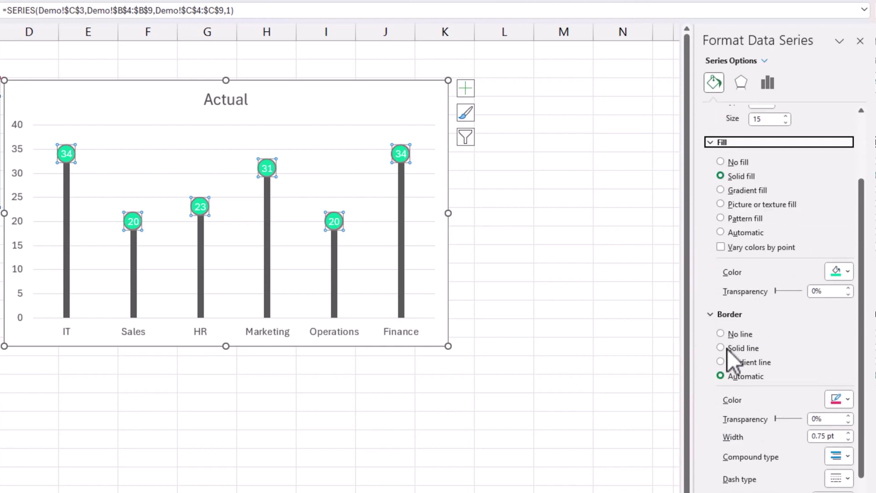
click(725, 349)
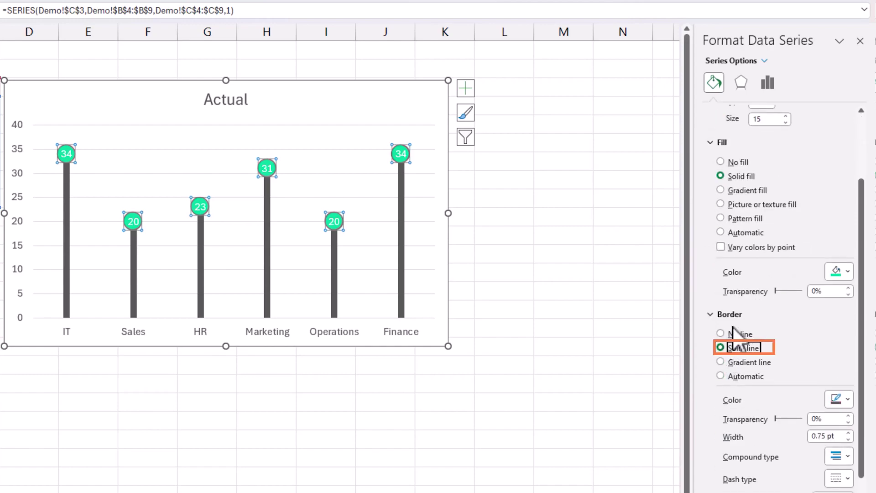
click(847, 399)
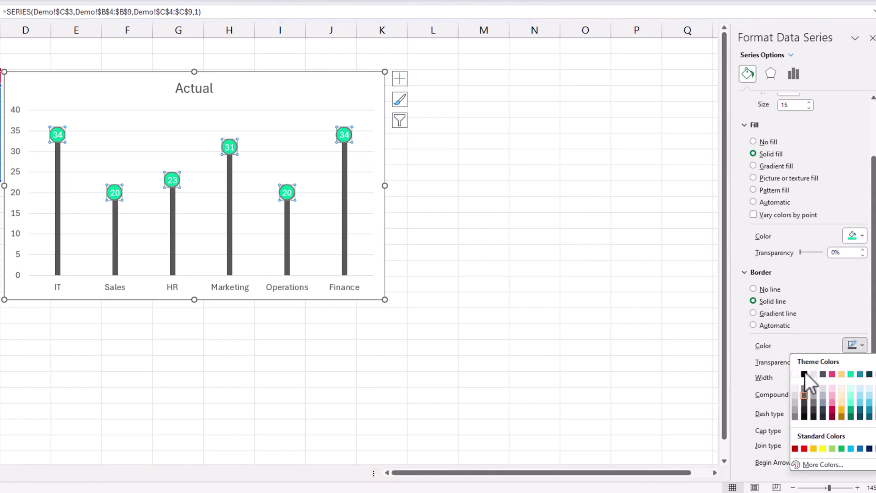
click(850, 410)
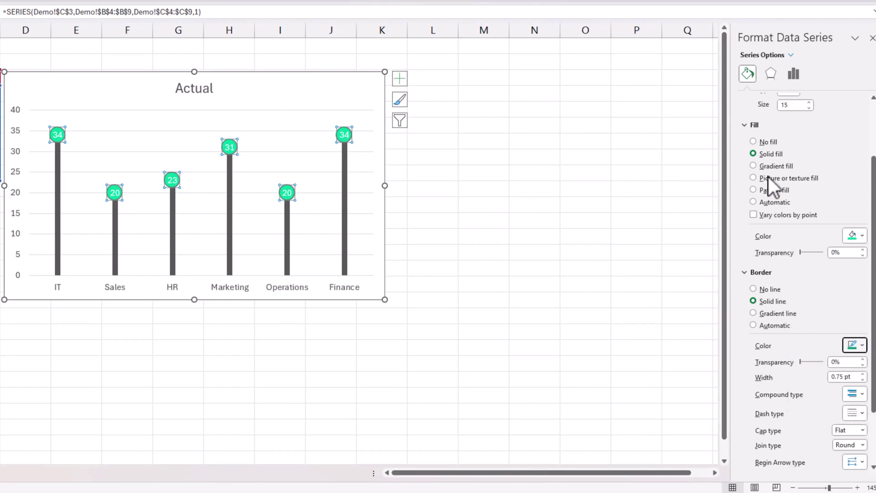
- Reopen Format Error Bars to verify the 5 pt, Minus, 100% stem settings, then deselect
click(747, 124)
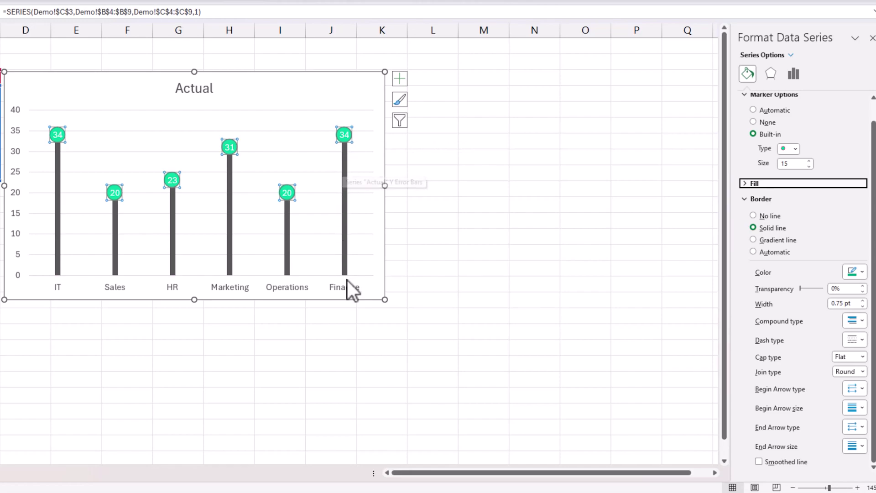
click(399, 79)
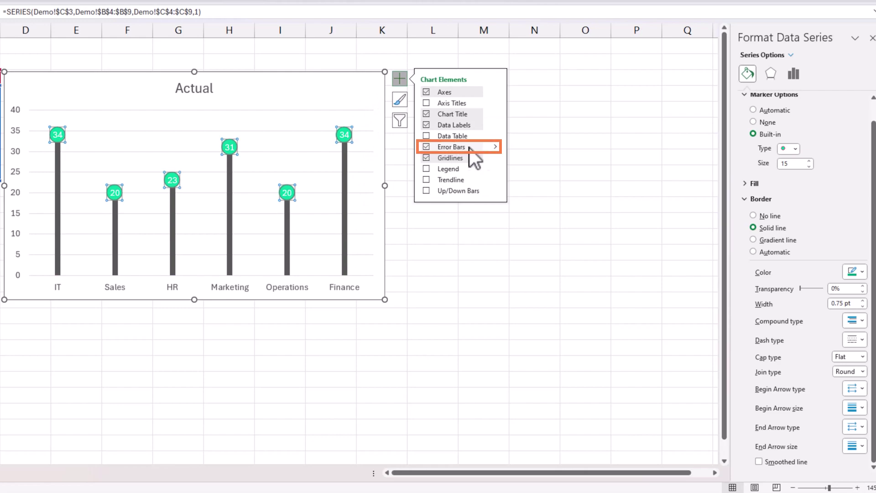
click(495, 146)
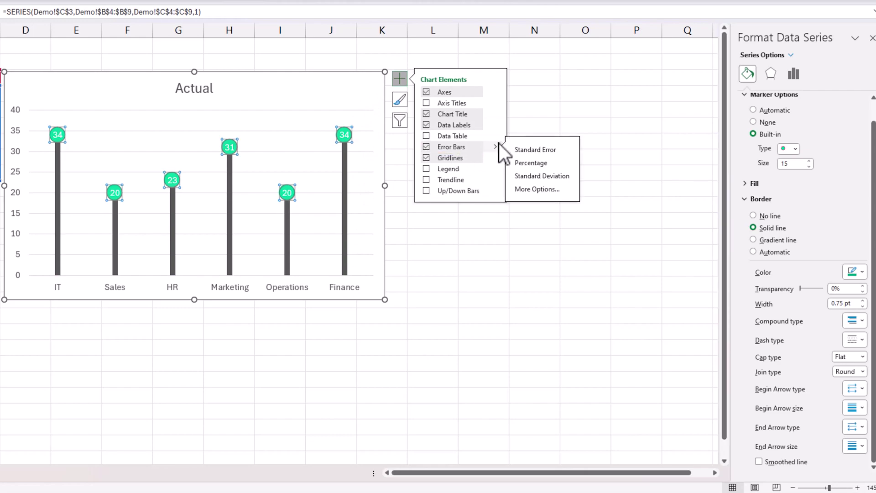
click(548, 188)
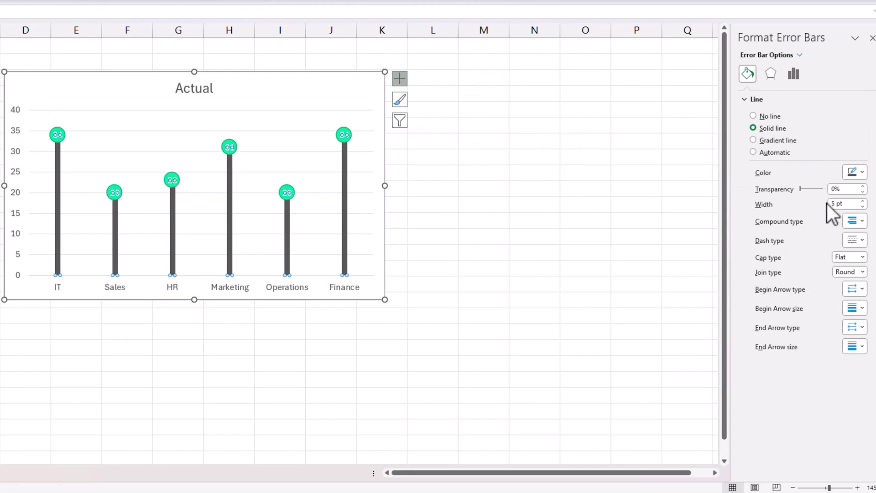
click(794, 75)
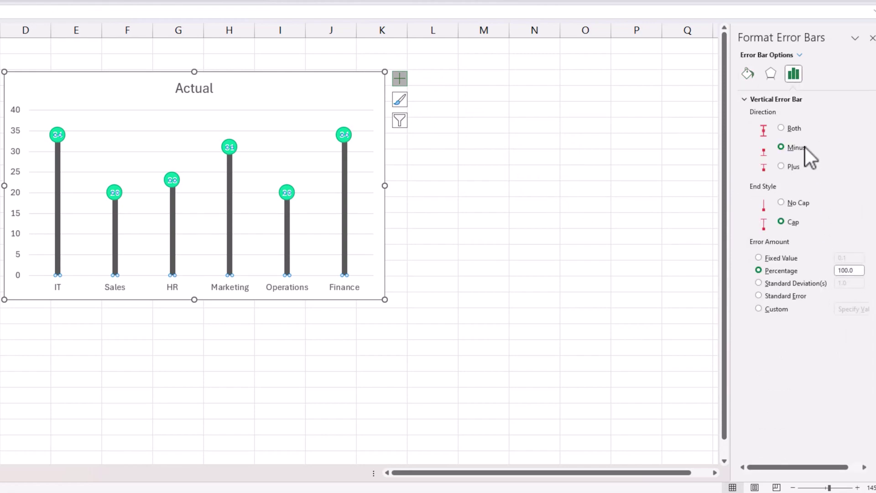
click(485, 236)
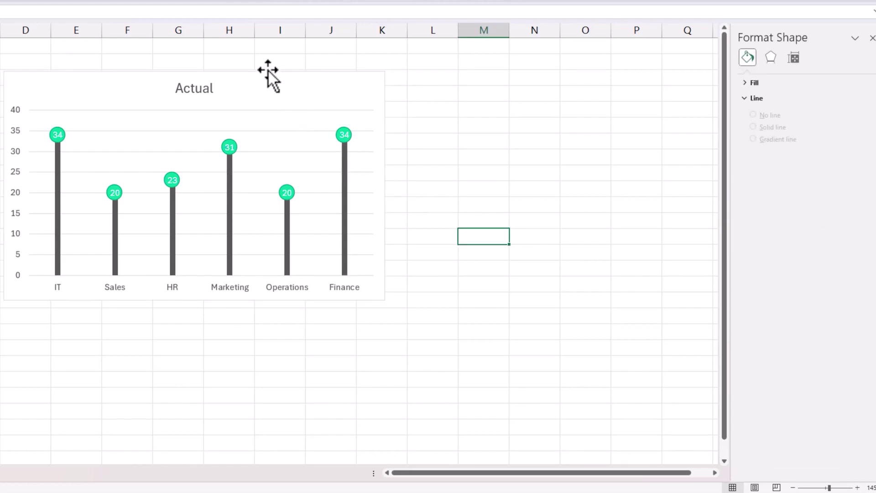
- Format the horizontal gridlines as solid very light grey lines
drag(267, 71, 271, 69)
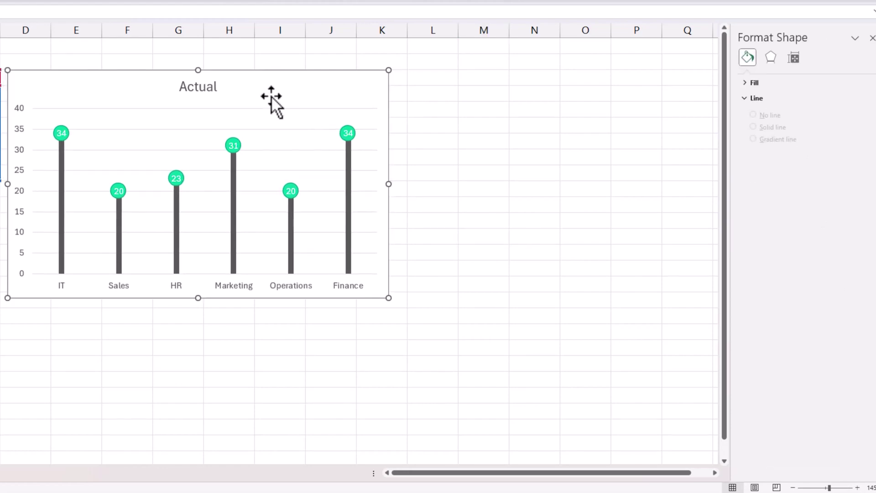
right_click(271, 134)
click(315, 218)
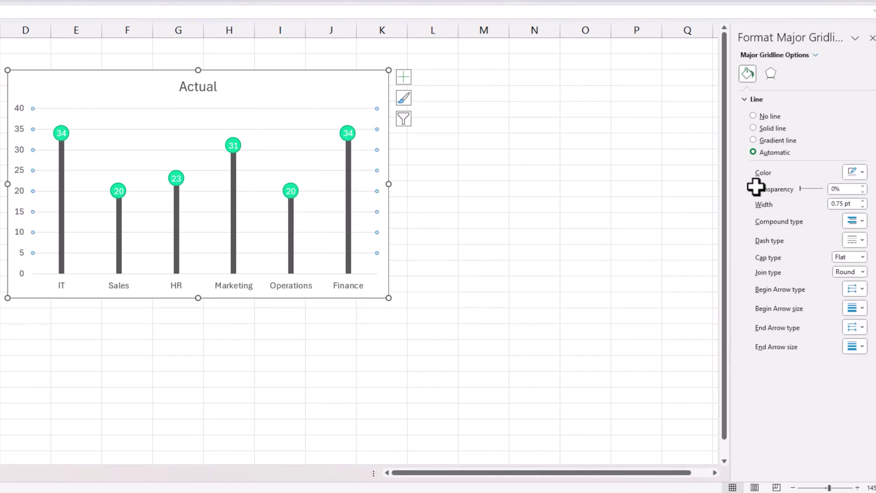
click(773, 129)
click(861, 172)
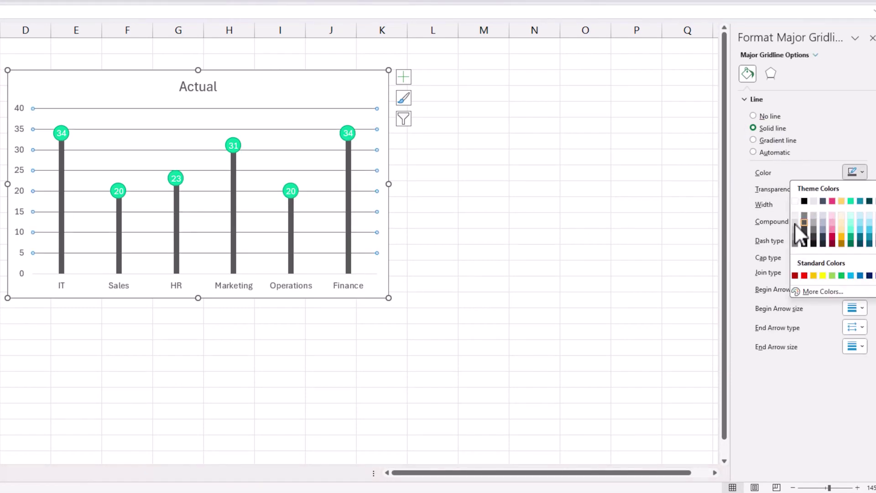
click(795, 223)
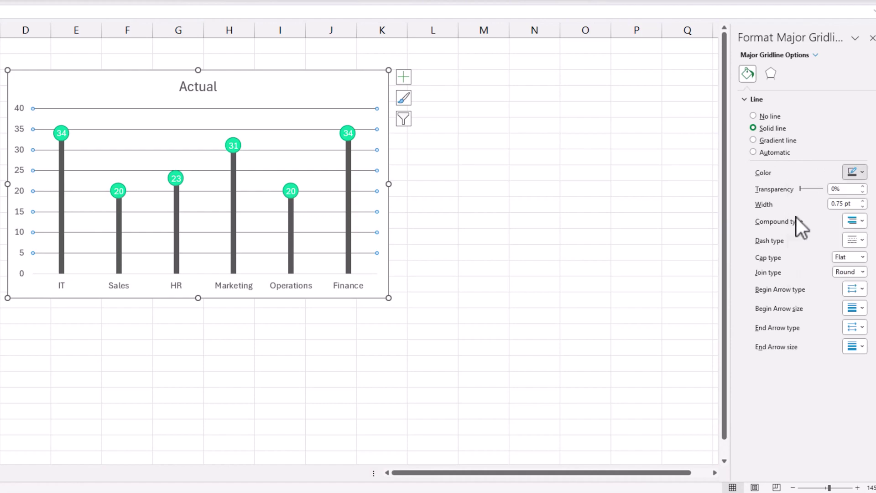
click(520, 198)
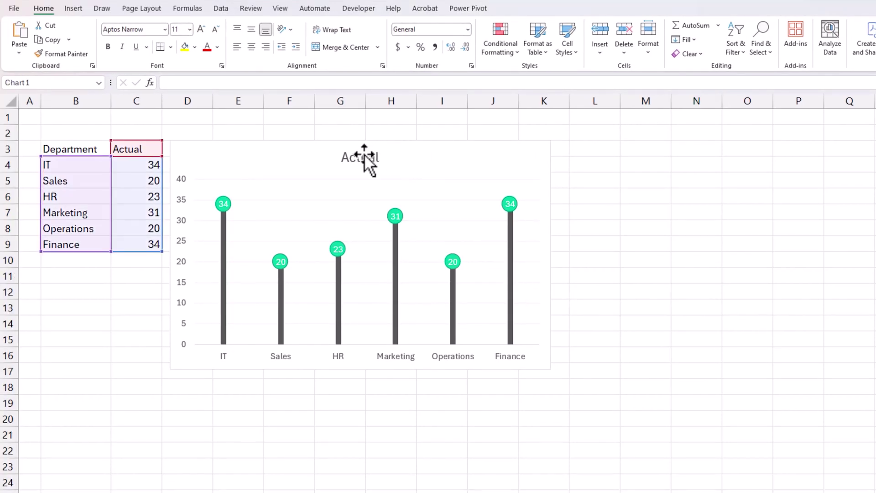
- Replace the chart title text with 'Actuals by Department'
click(364, 156)
key(ctrl+a)
text(Actuals by D)
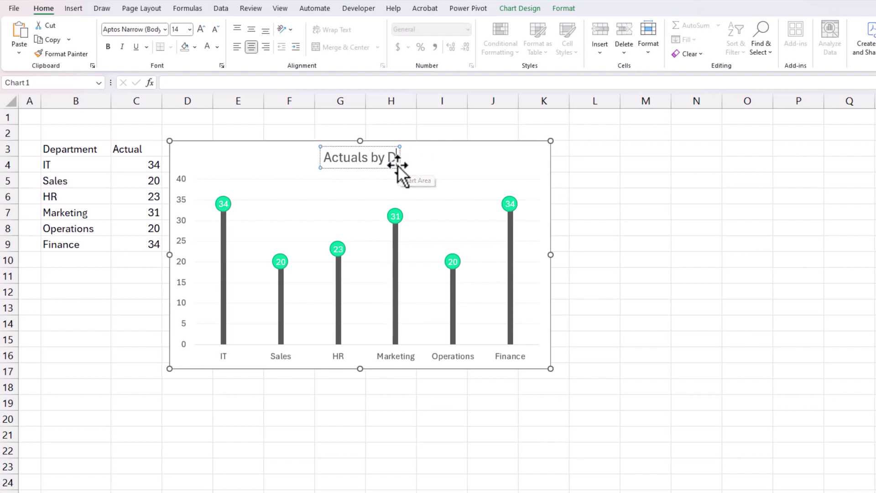
text(epartment)
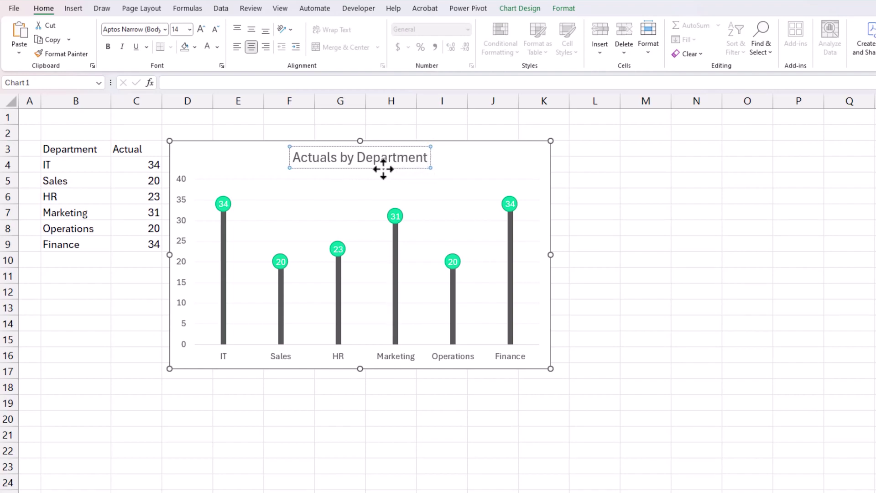
click(383, 168)
- Fill the chart title background with dark grey
click(194, 46)
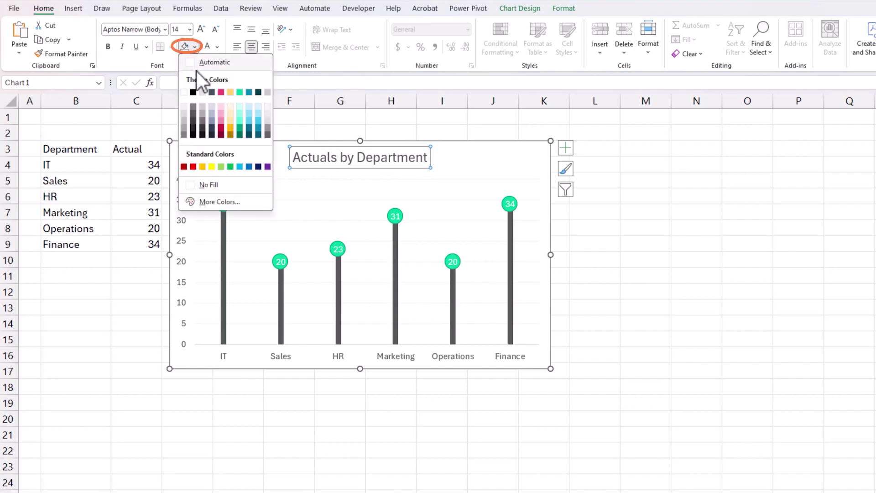
click(194, 103)
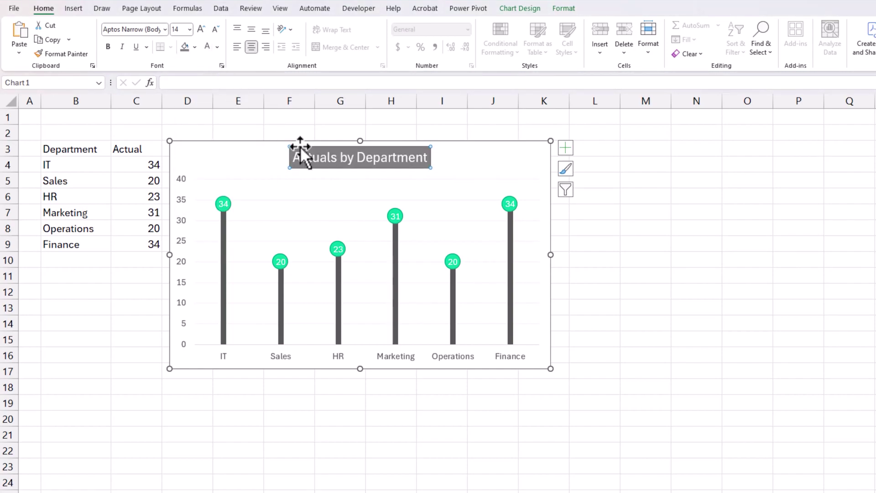
click(655, 305)
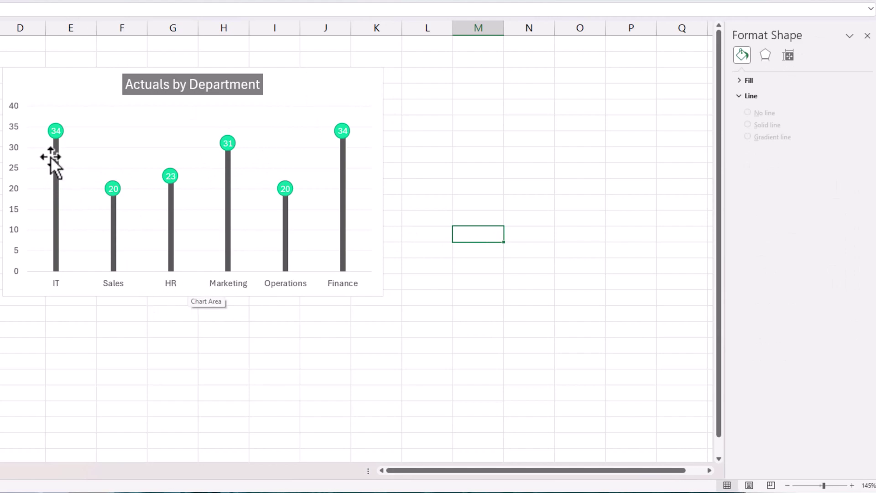
- Format the chart area border as a solid dark grey line with rounded corners
click(357, 68)
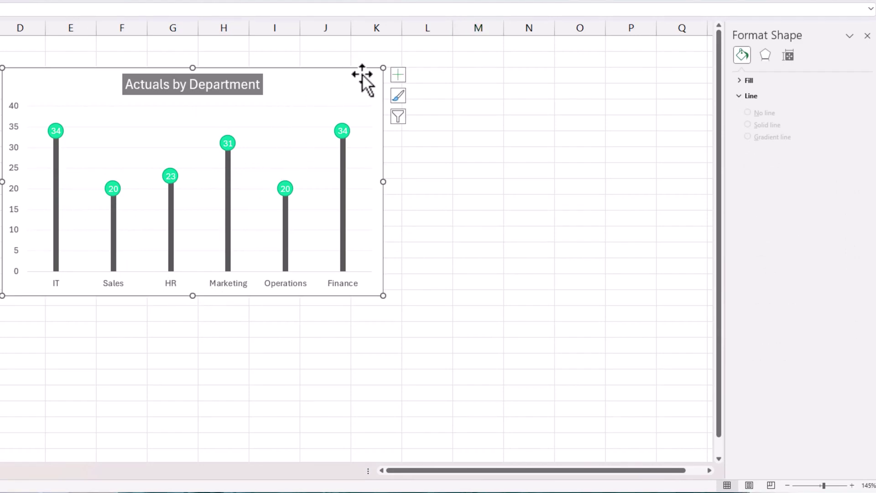
click(398, 74)
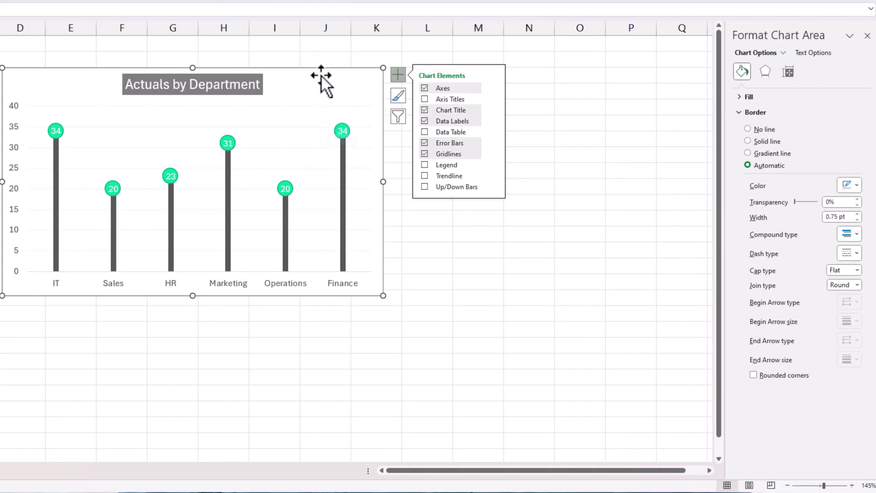
click(751, 141)
click(849, 186)
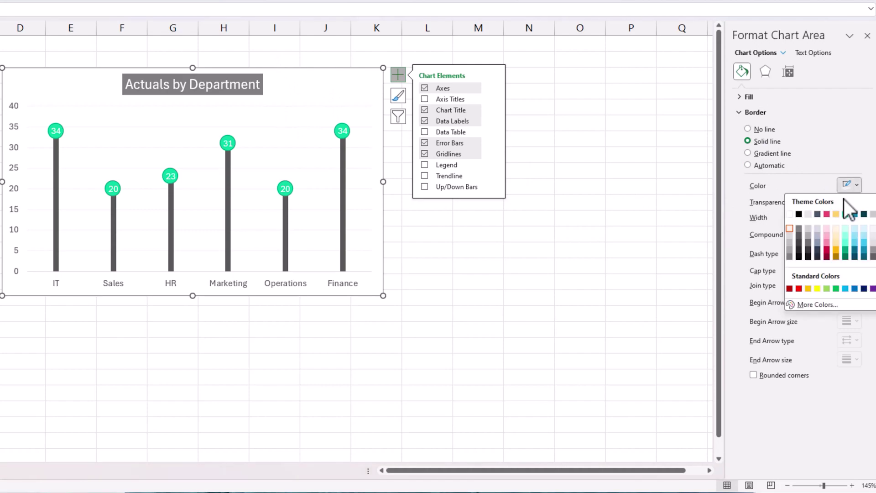
click(801, 228)
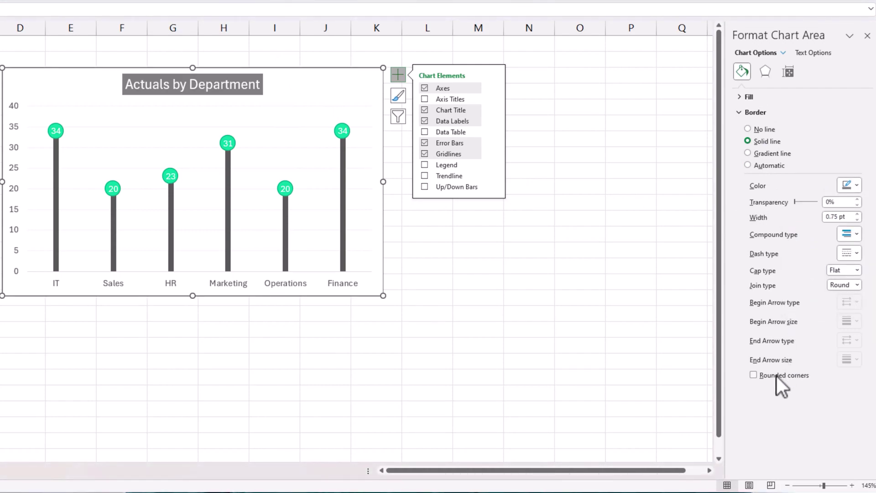
click(776, 376)
click(559, 262)
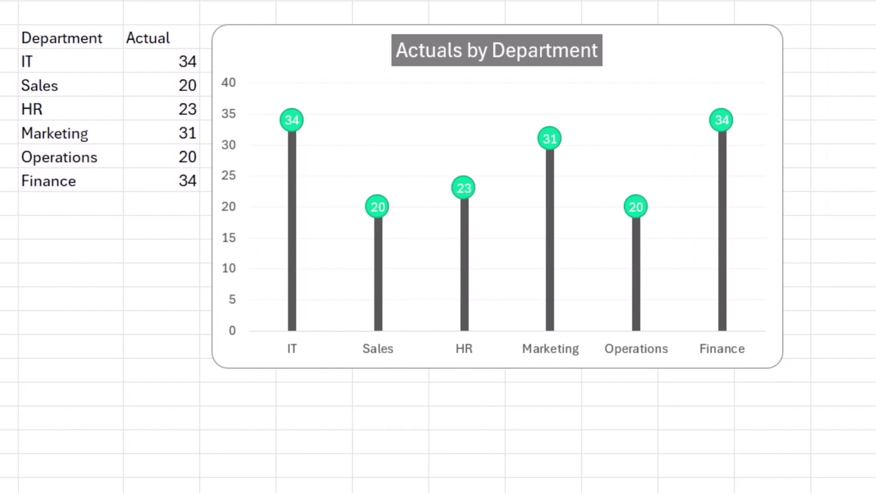
- Change the Sales value in the Actual column to 40
click(155, 84)
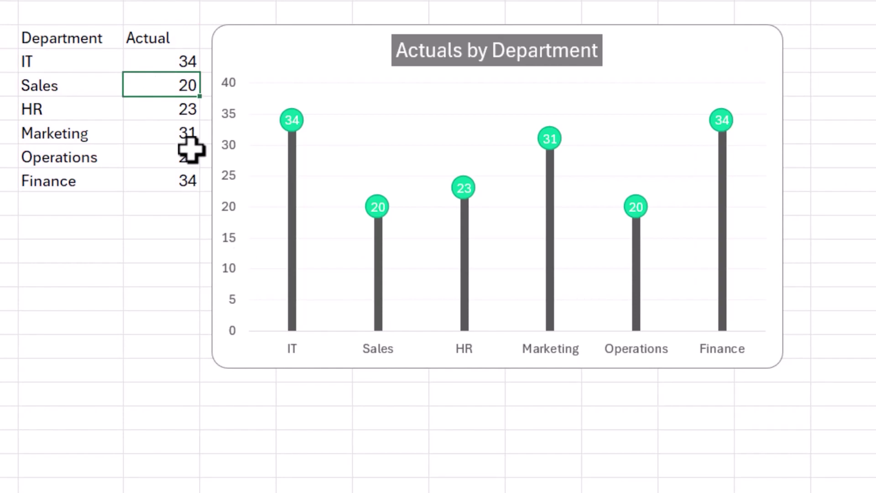
text(40)
key(Return)
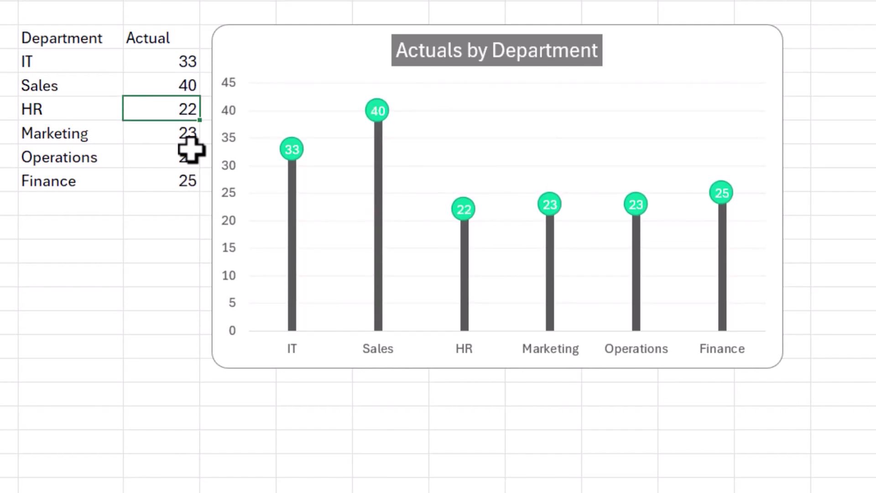